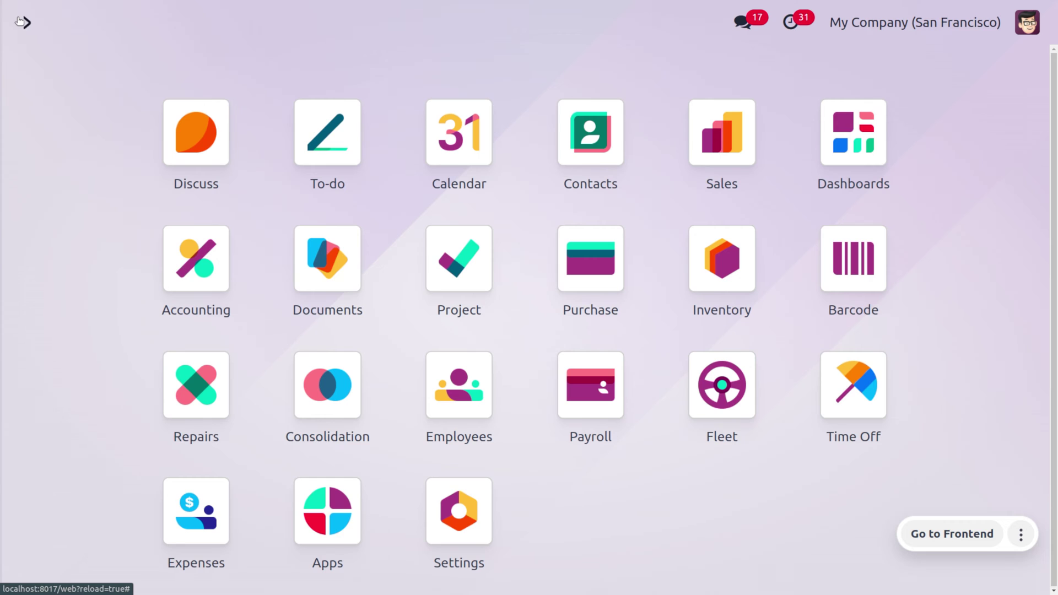
Launch the Inventory app from the command palette by typing 'in'
text(in)
key(Return)
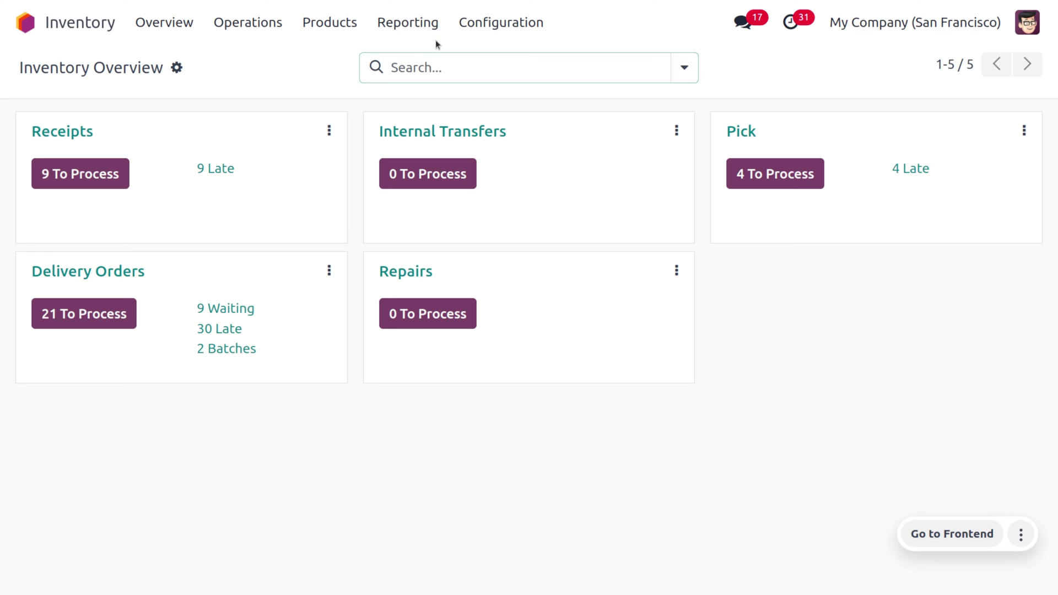
Check that Lots & Serial Numbers is enabled in Inventory settings, then list all products
click(486, 30)
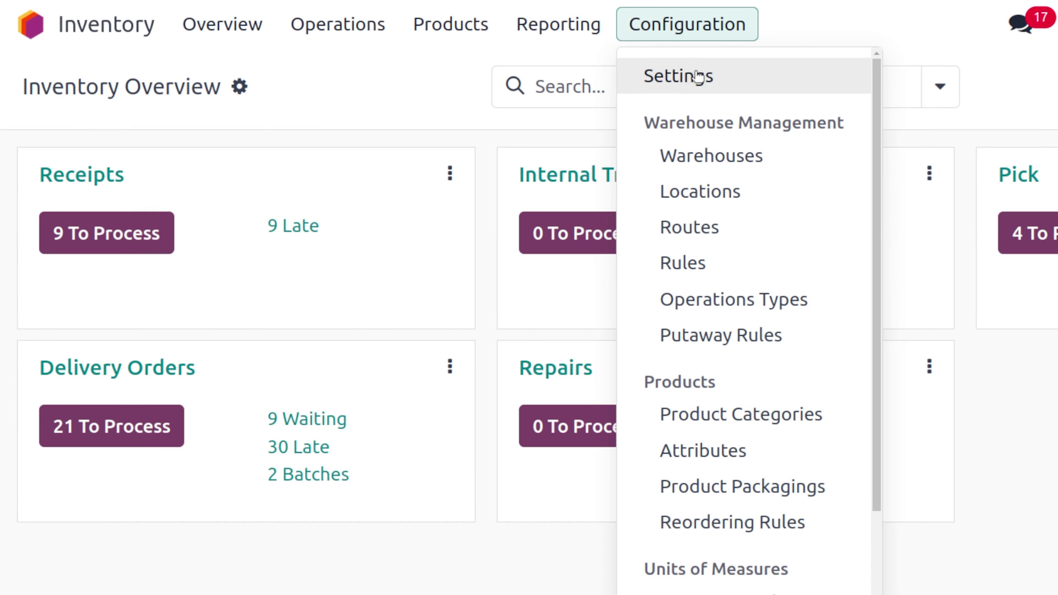
click(603, 68)
scroll(519, 322, down, 15)
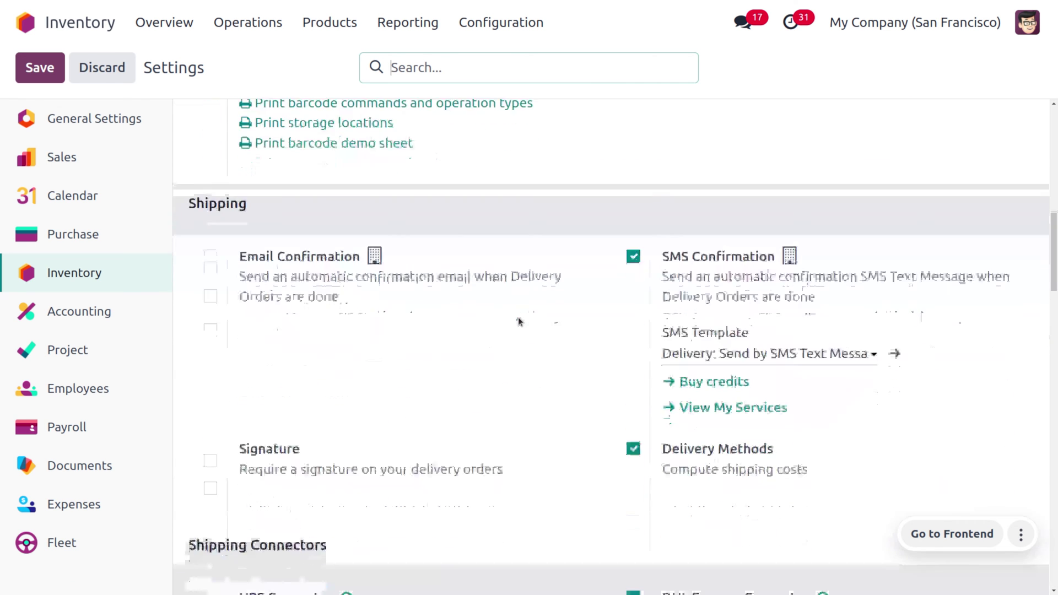
scroll(519, 322, down, 3)
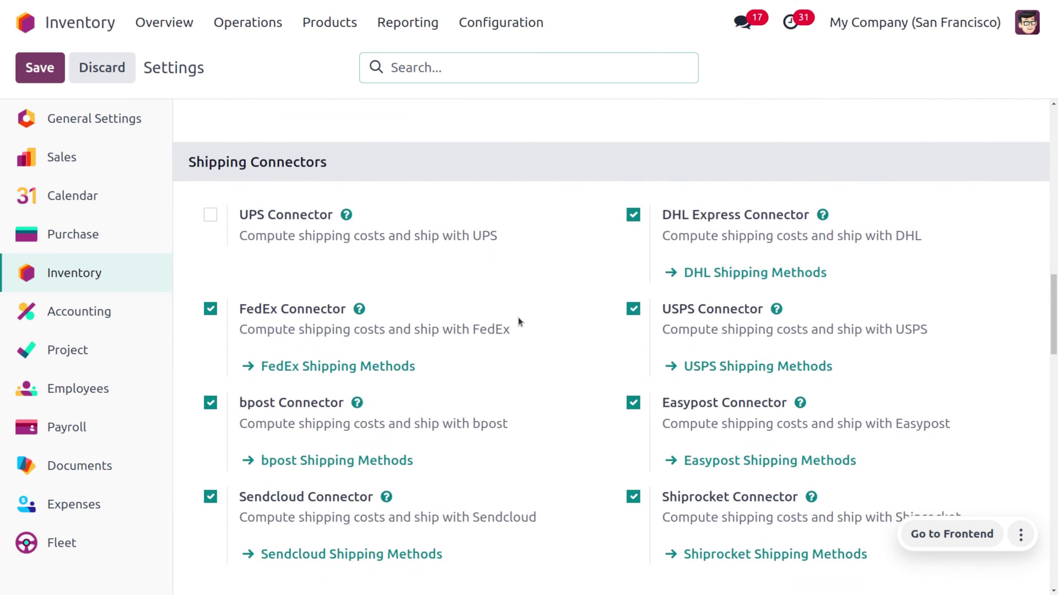
scroll(519, 322, down, 6)
scroll(519, 322, down, 3)
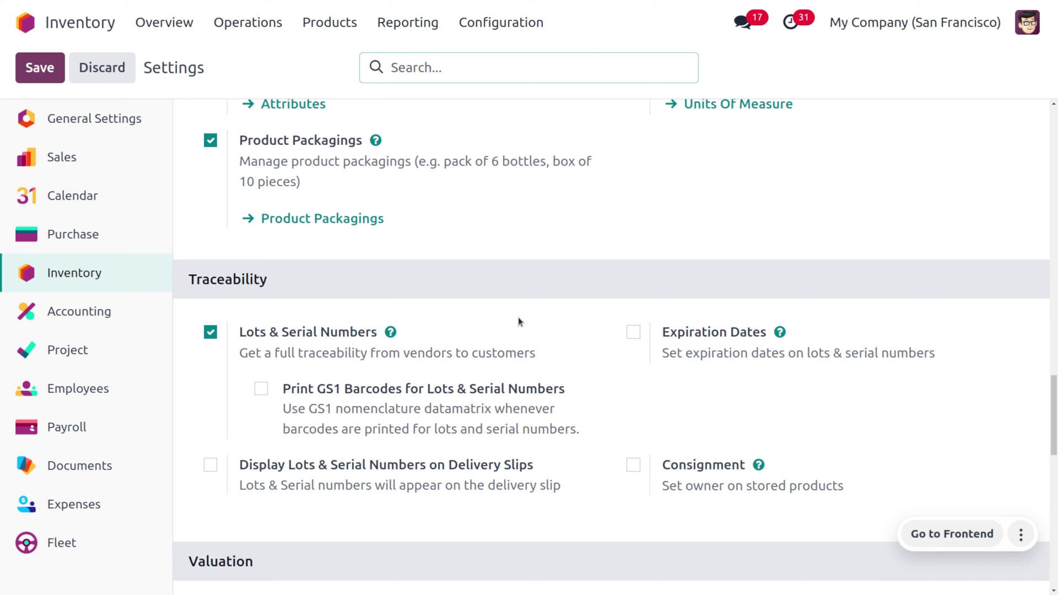
click(330, 22)
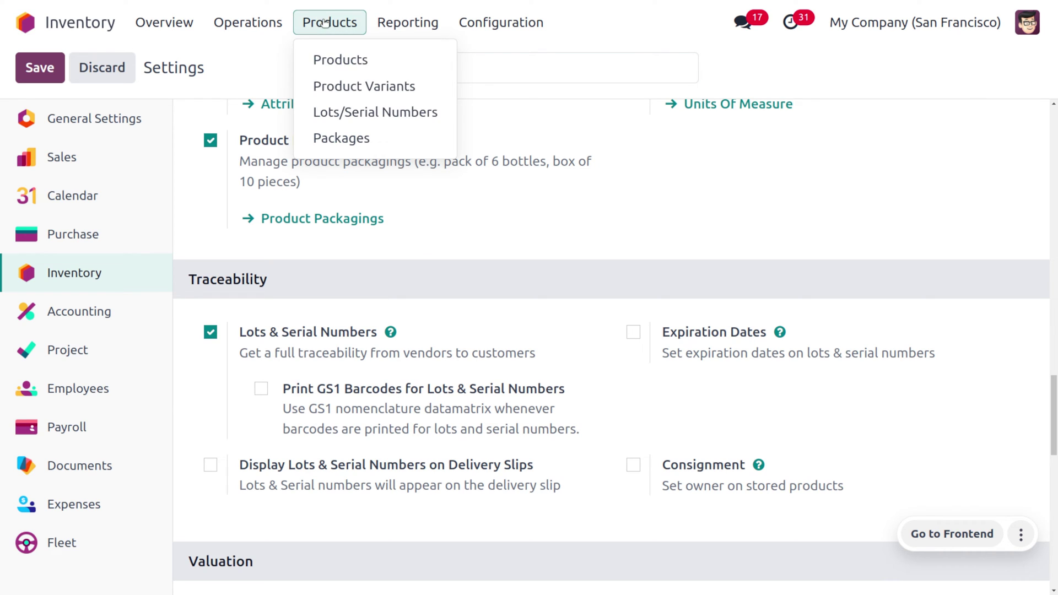
click(349, 59)
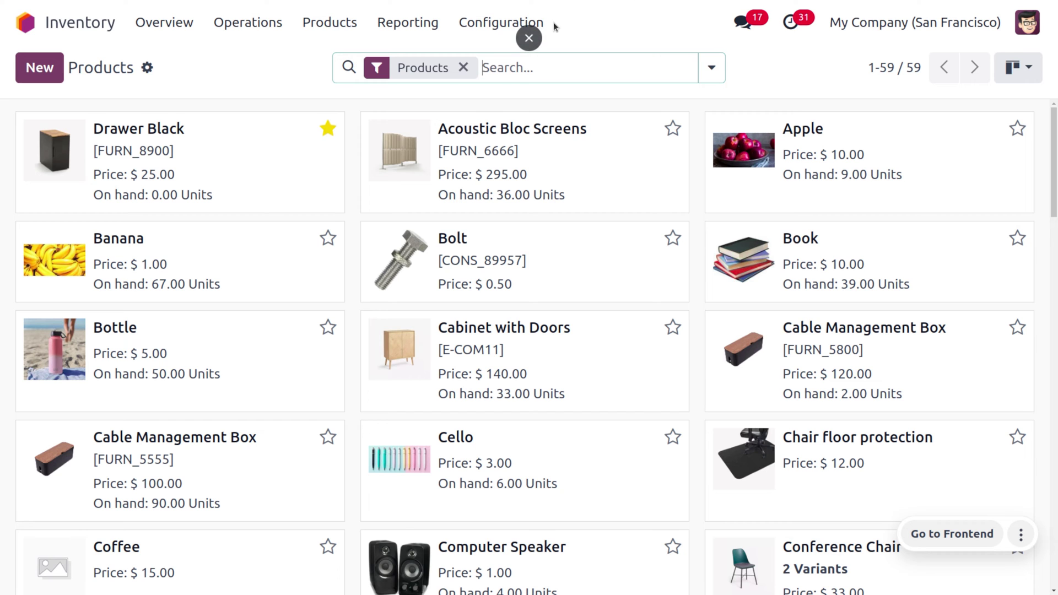
Revisit the Inventory settings, then open Drawer Black from the Products list
click(466, 25)
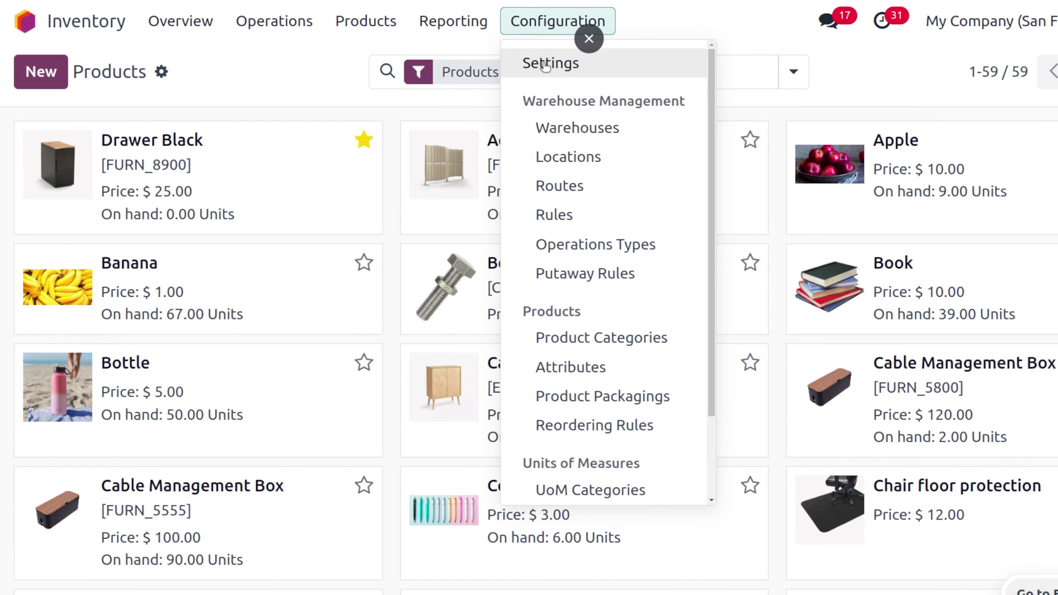
click(546, 65)
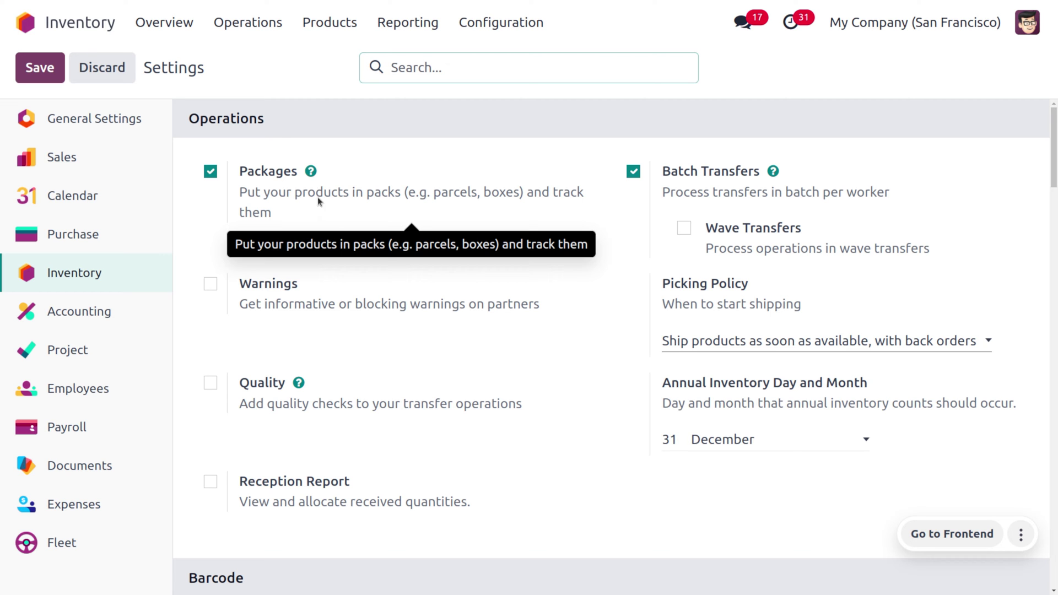
click(357, 24)
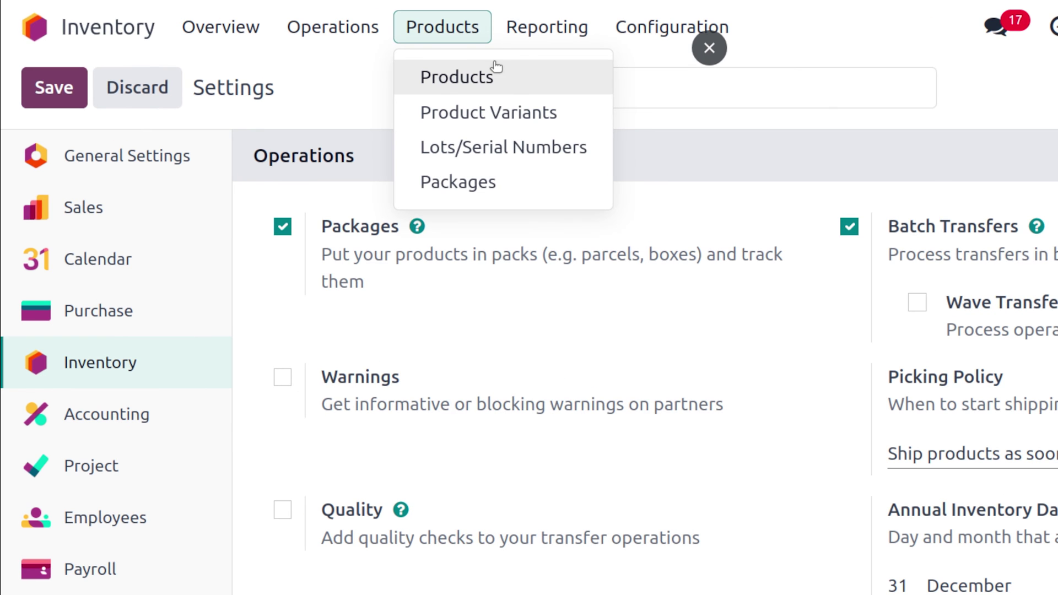
click(503, 76)
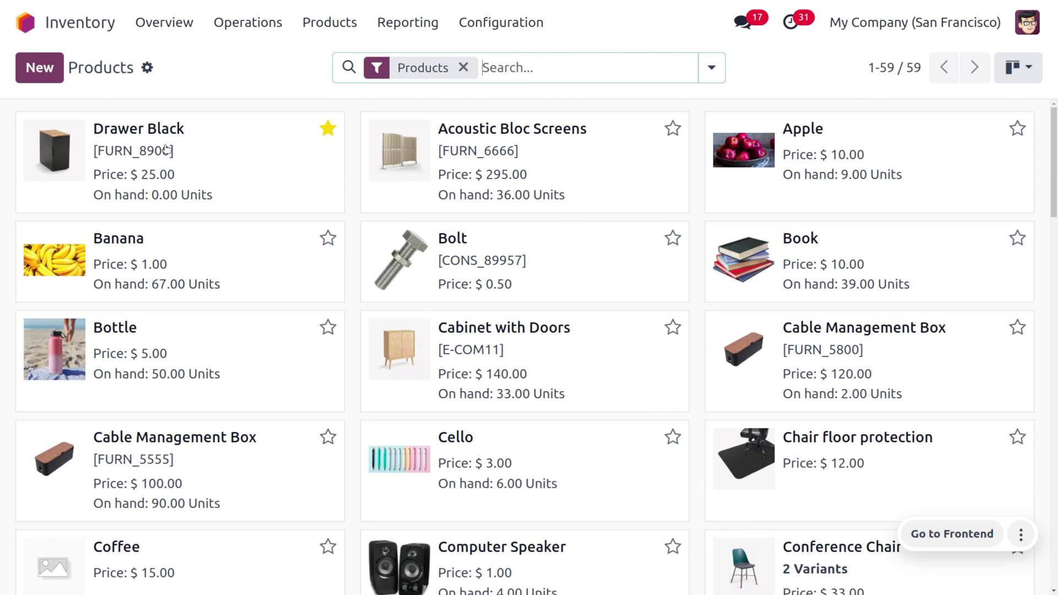
click(165, 177)
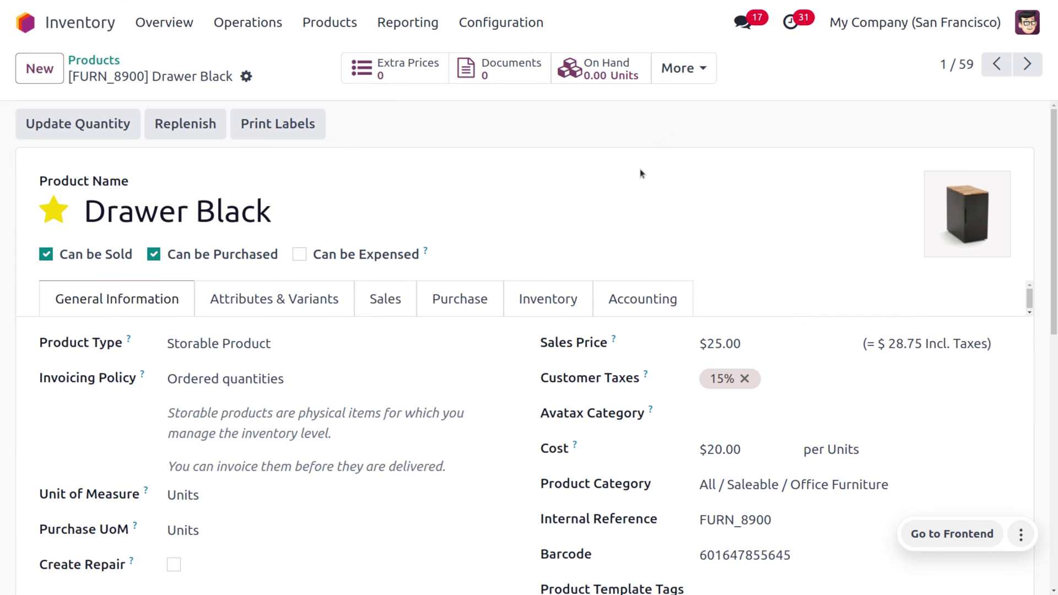
Set Drawer Black's traceability to By Lots on its Inventory tab
click(584, 287)
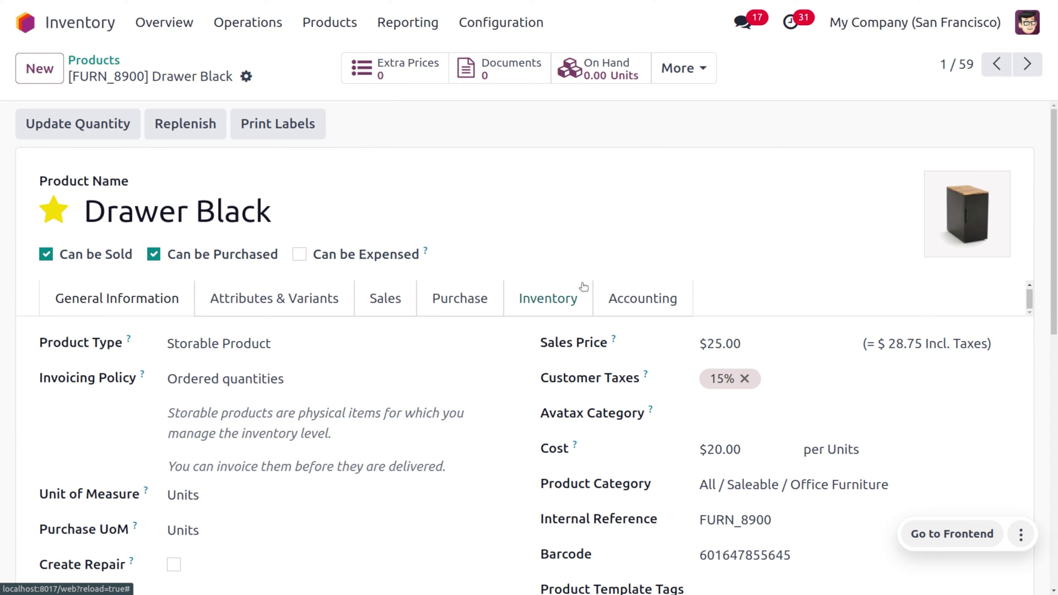
click(552, 299)
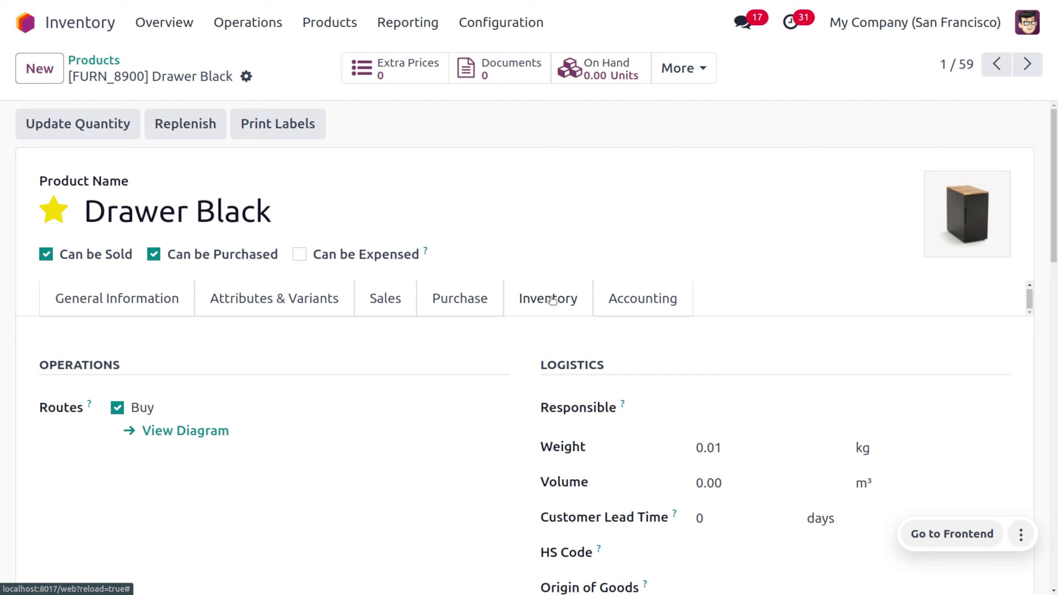
scroll(397, 464, down, 5)
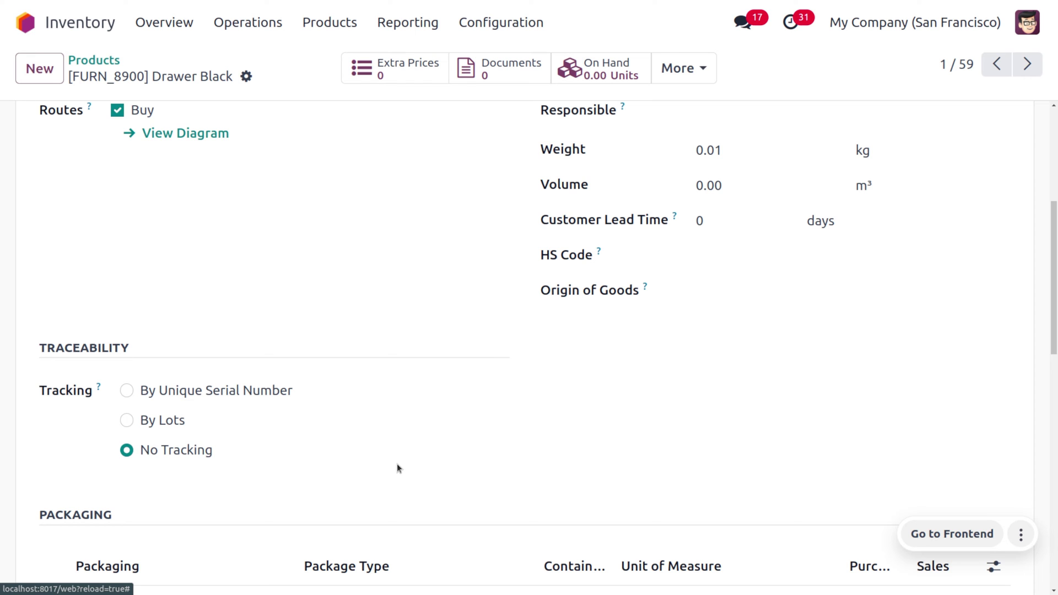
click(124, 420)
scroll(292, 430, down, 2)
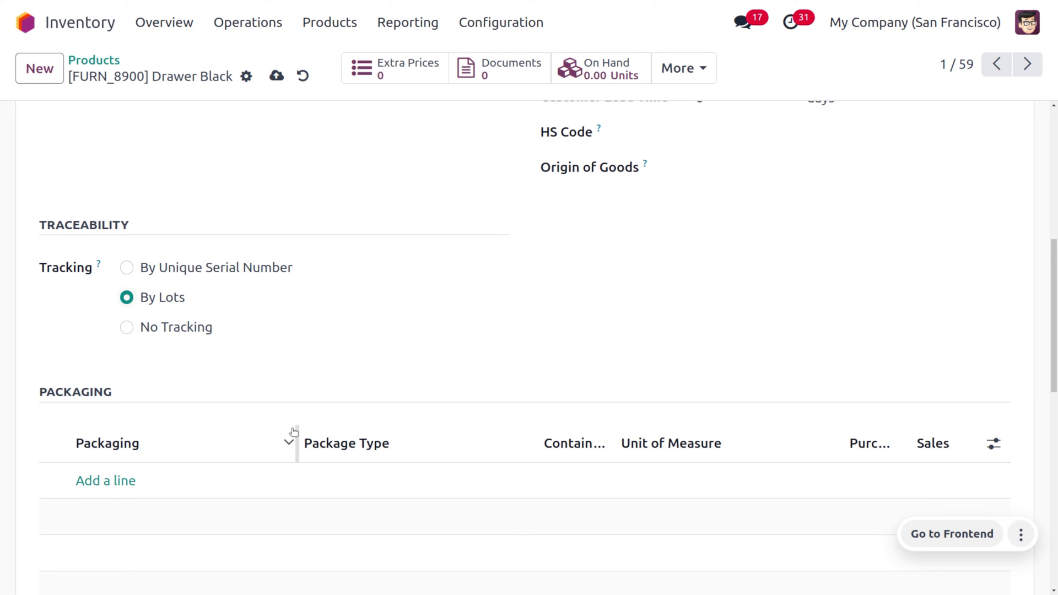
scroll(293, 432, down, 2)
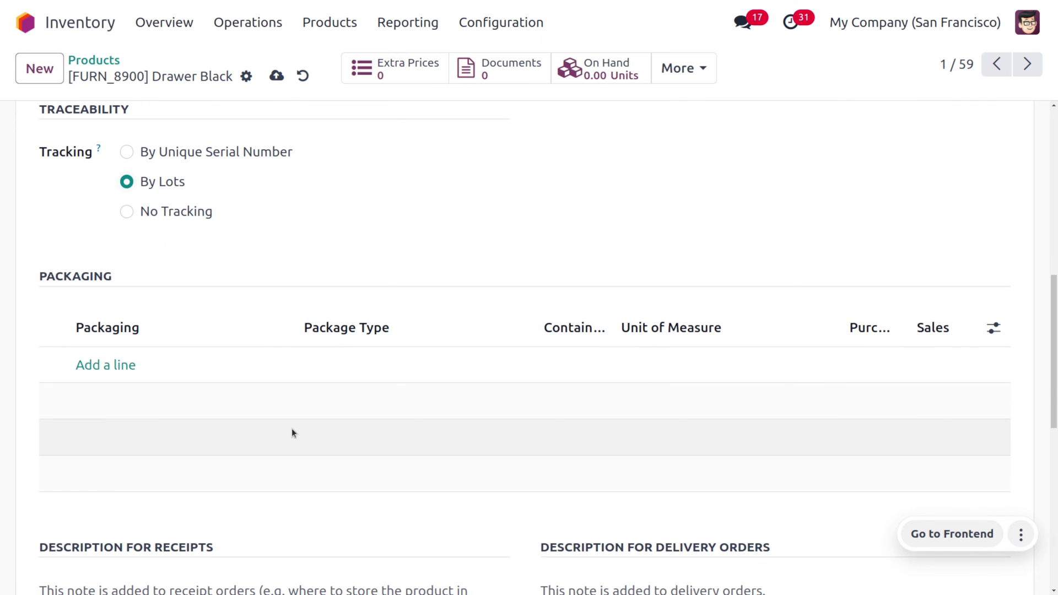
Add a 'PACK OF 5' Box packaging containing 5 units to Drawer Black
click(113, 373)
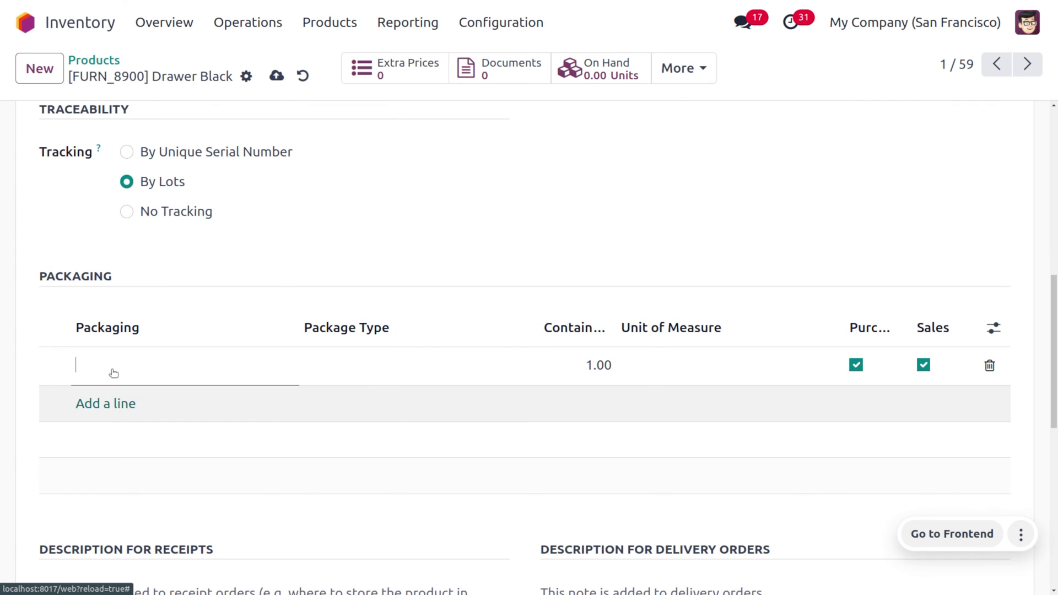
text(PACK OG)
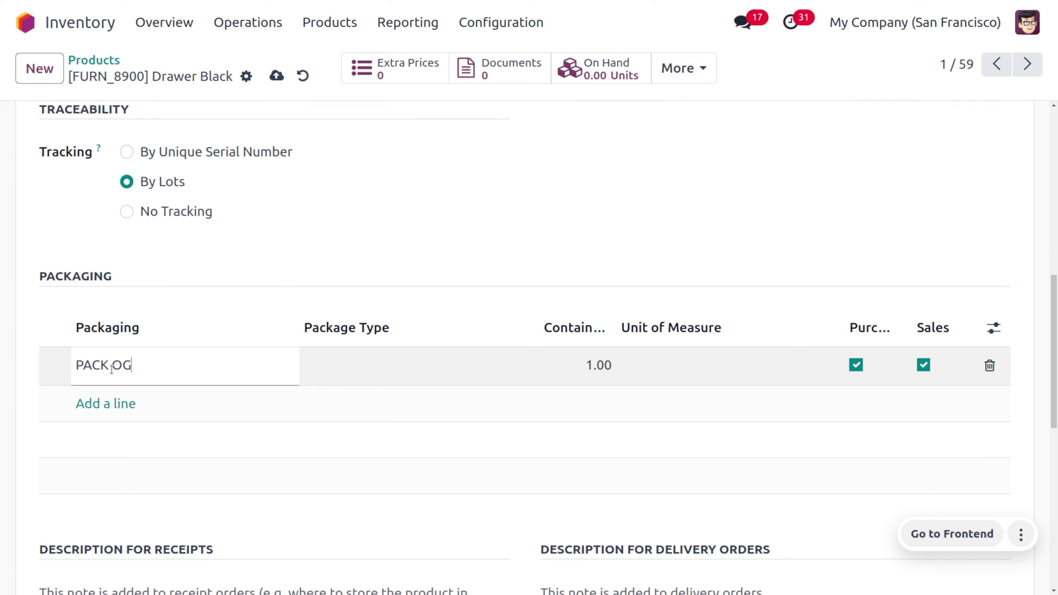
key(BackSpace)
text(F 5)
click(371, 381)
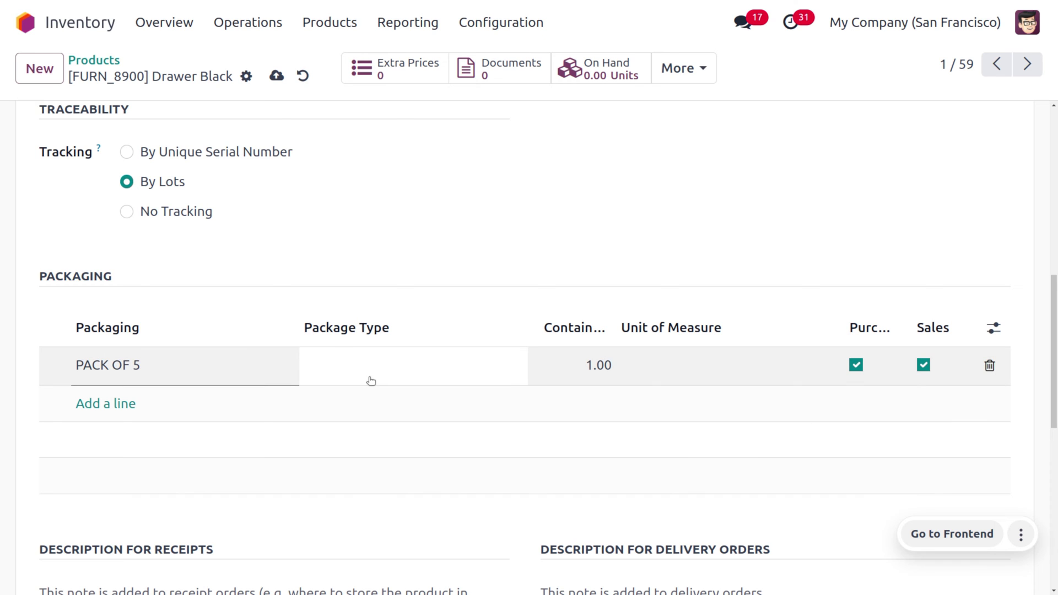
click(389, 374)
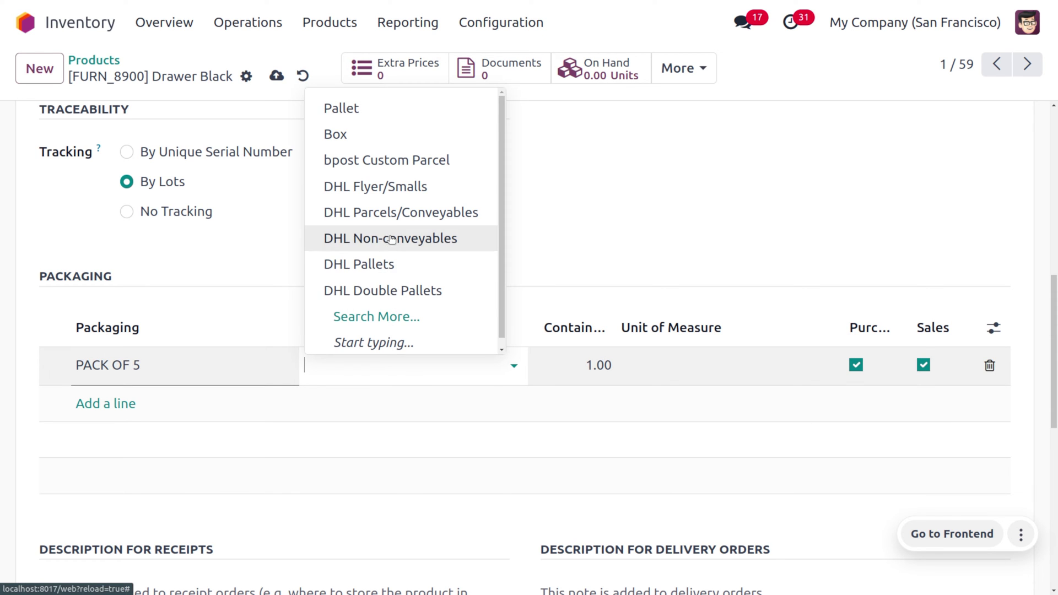
click(410, 139)
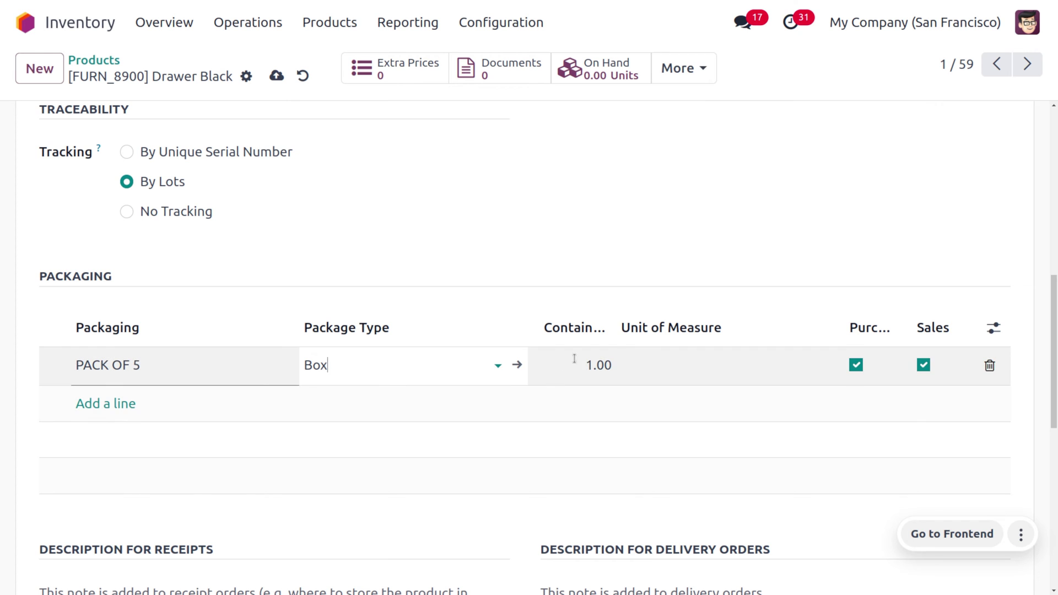
click(591, 365)
text(5)
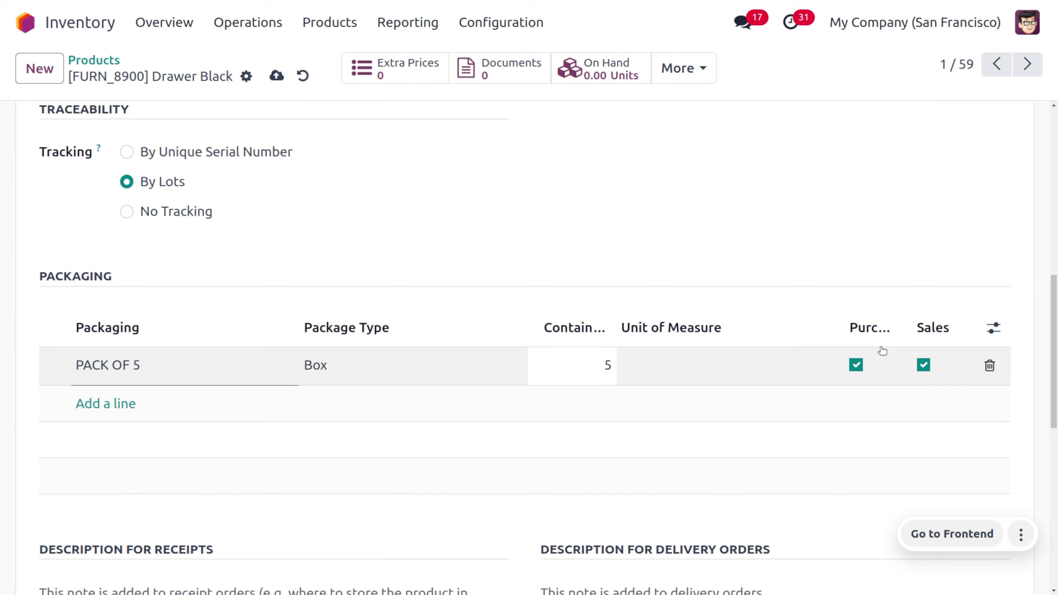
click(934, 304)
Save the Drawer Black product and return to the apps home screen
scroll(933, 304, up, 10)
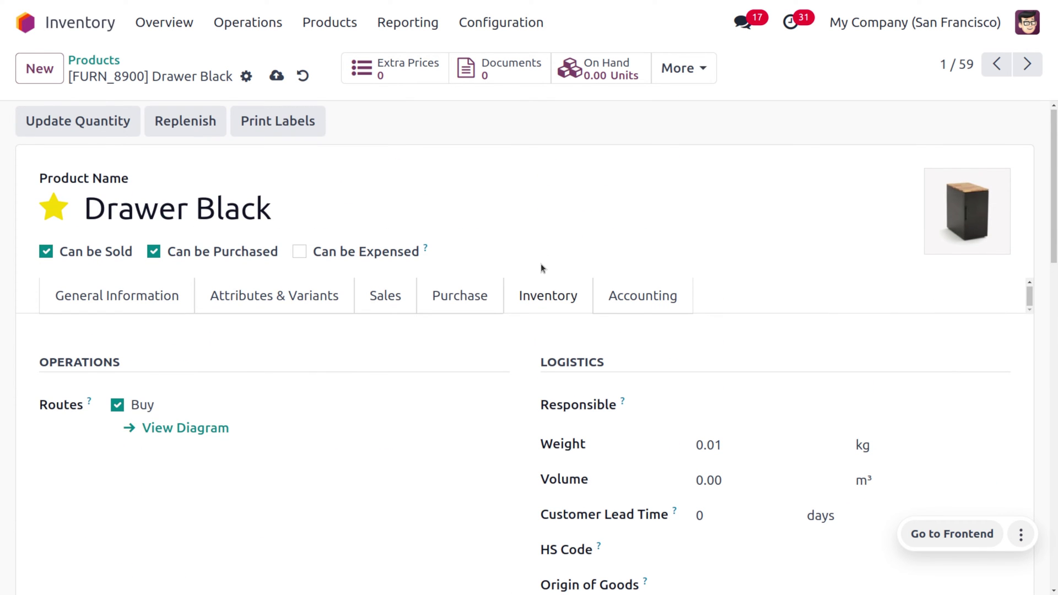
click(276, 76)
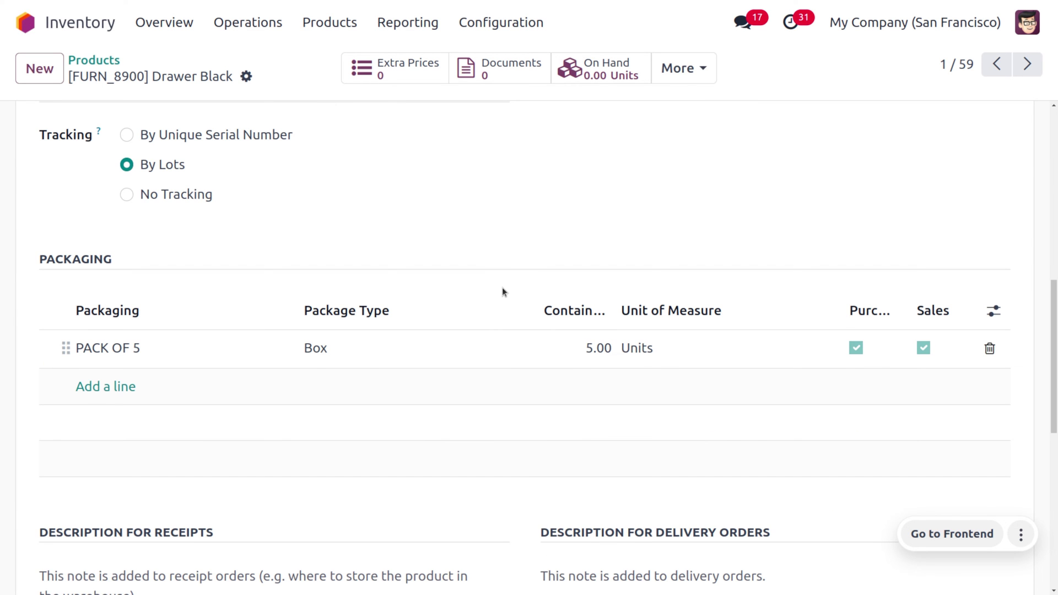
scroll(501, 286, up, 10)
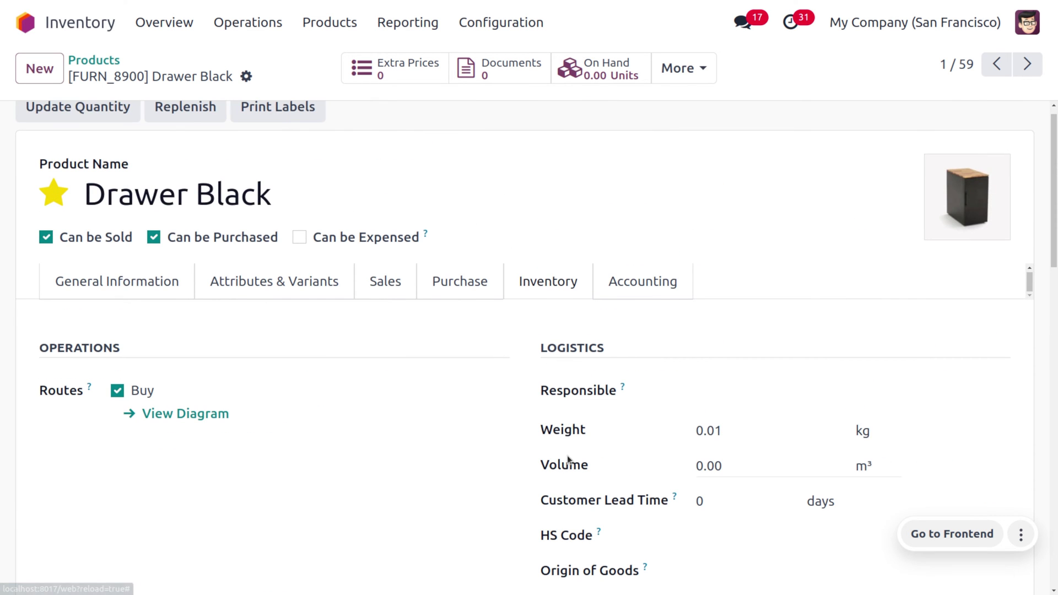
click(32, 32)
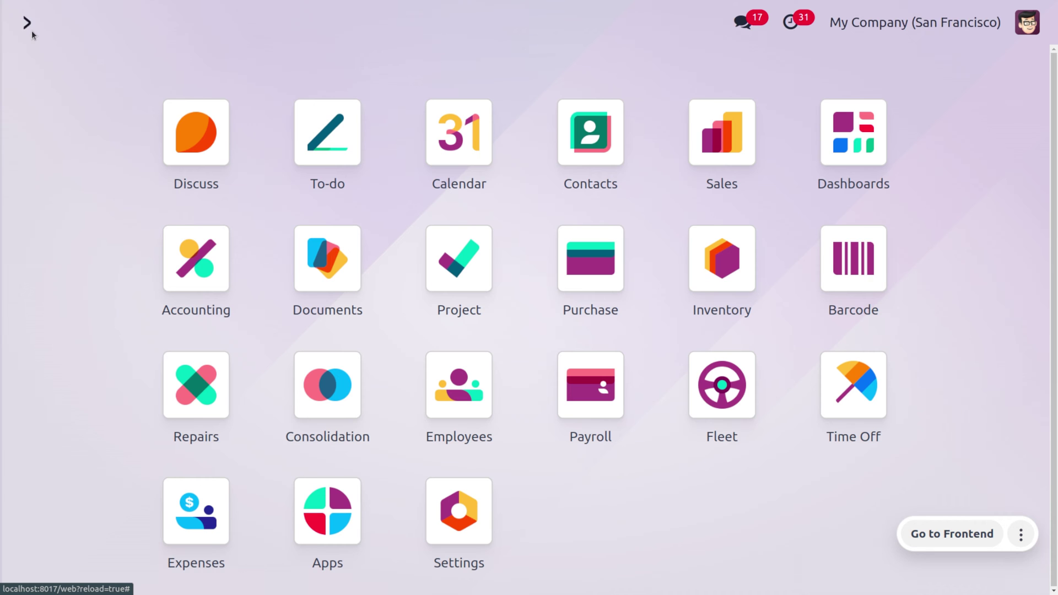
Open the Purchase app and start a new request for quotation
text(P)
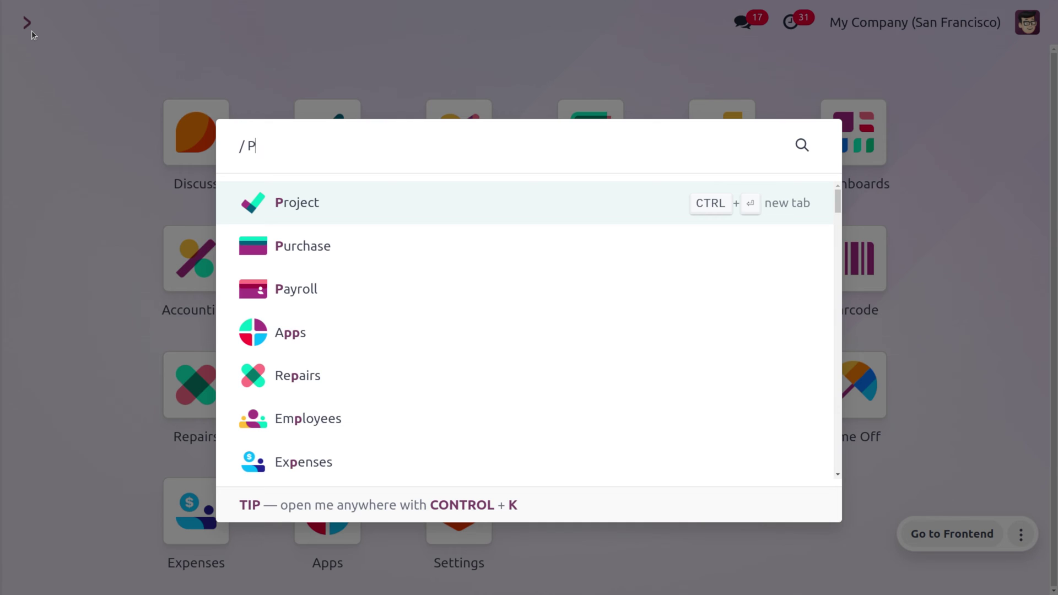
key(Down)
key(Return)
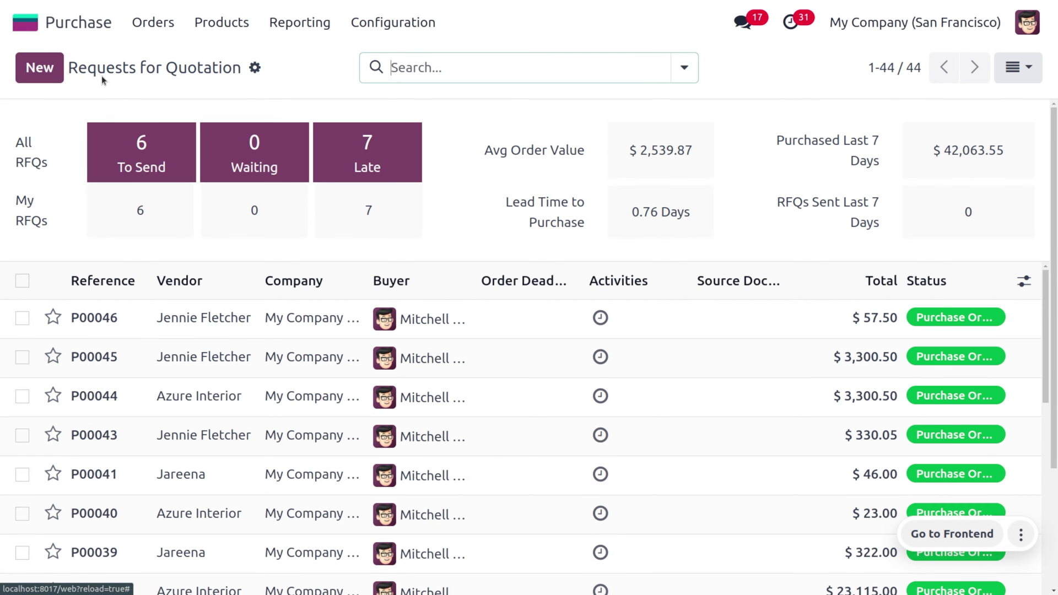
click(40, 67)
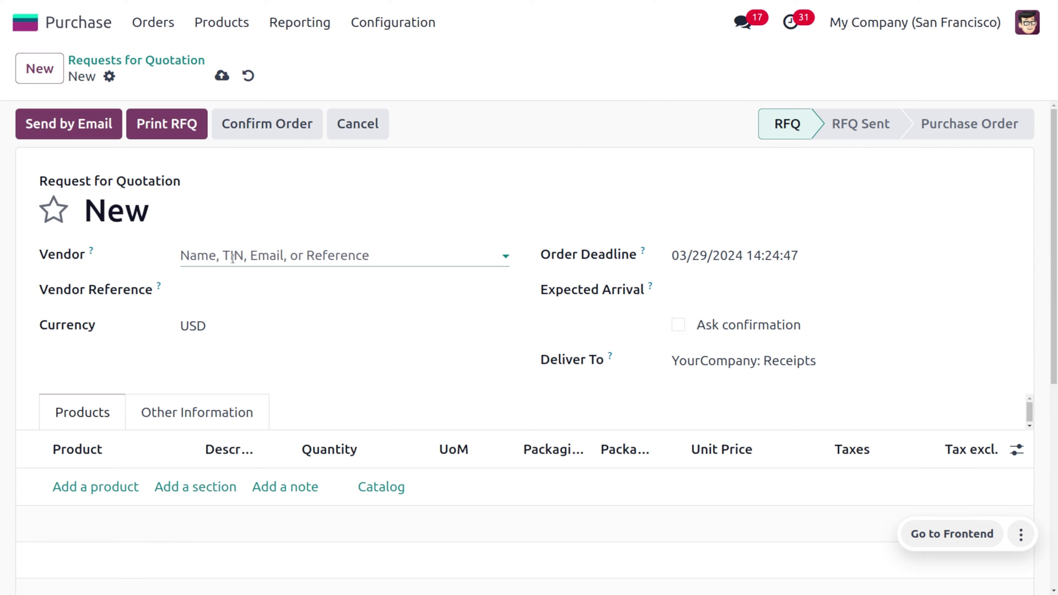
Choose the vendor, add 5 units of Drawer Black, and save the RFQ
click(232, 257)
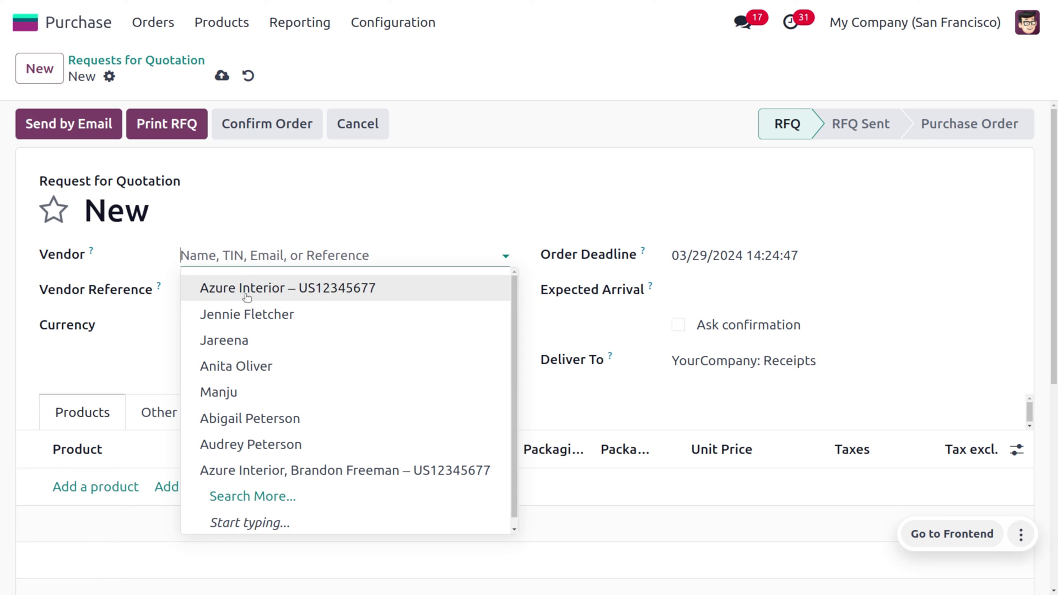
click(255, 369)
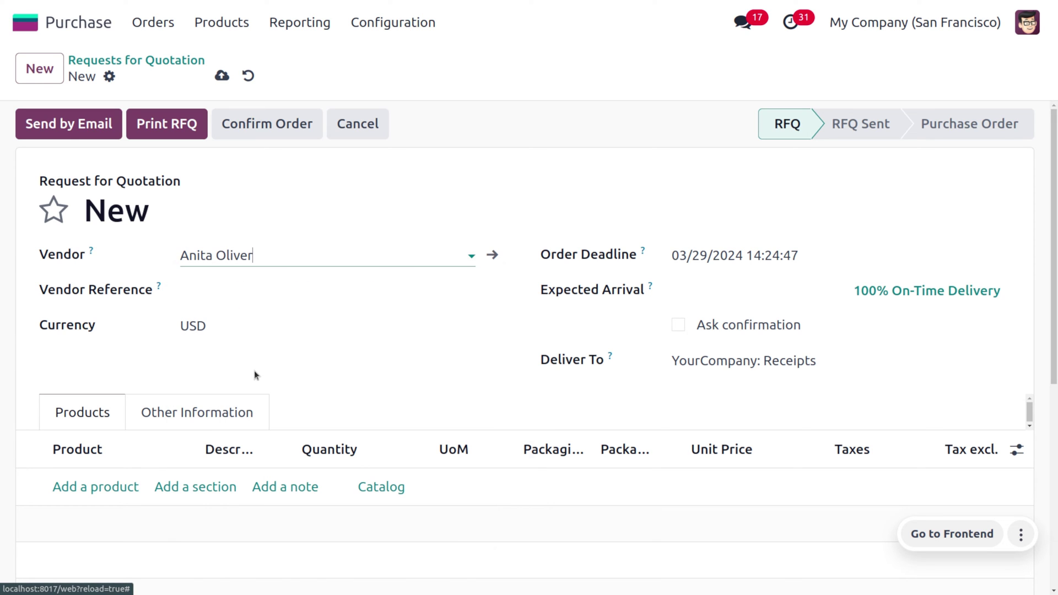
click(101, 486)
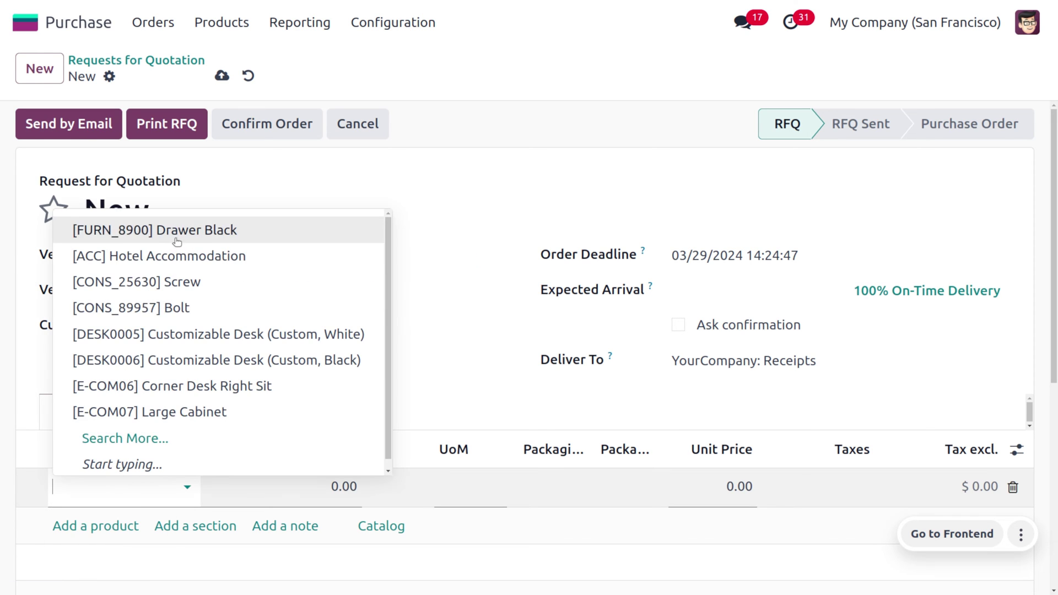
click(176, 231)
click(340, 491)
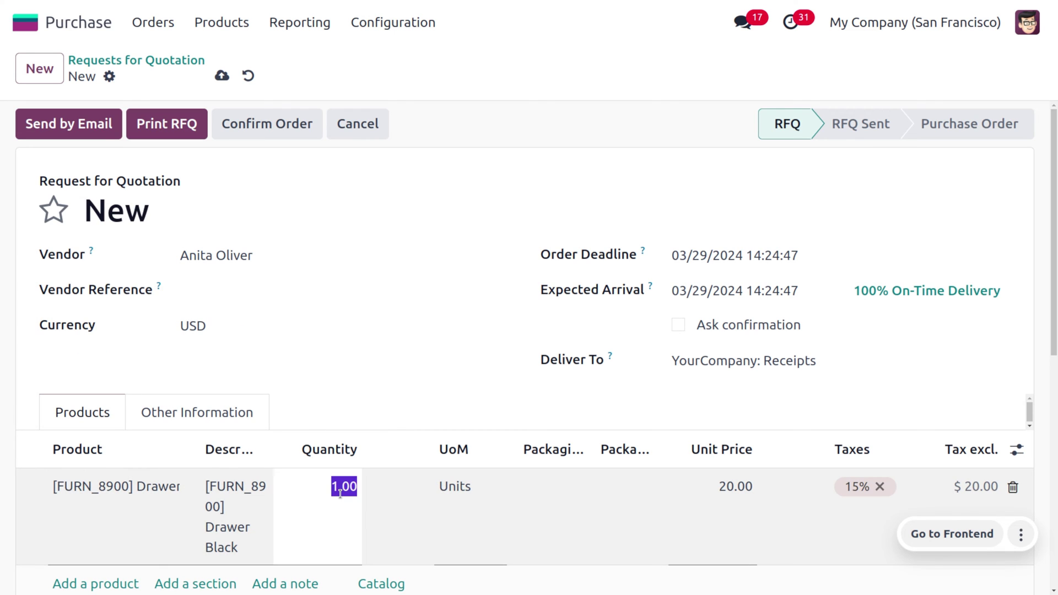
text(5)
click(636, 215)
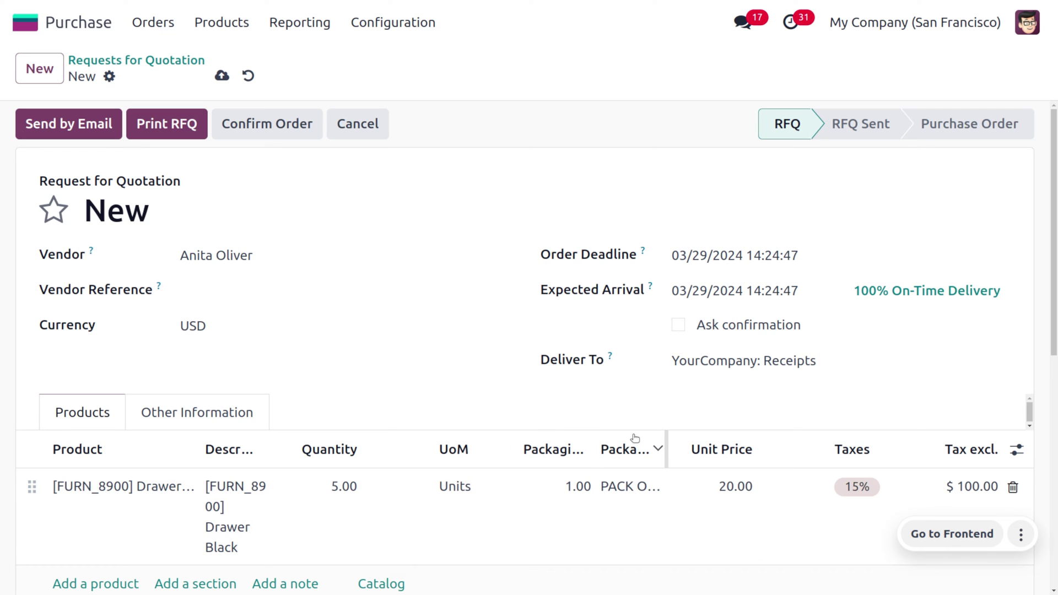
click(222, 76)
Confirm the RFQ into purchase order P00047 and open its receipt
click(262, 132)
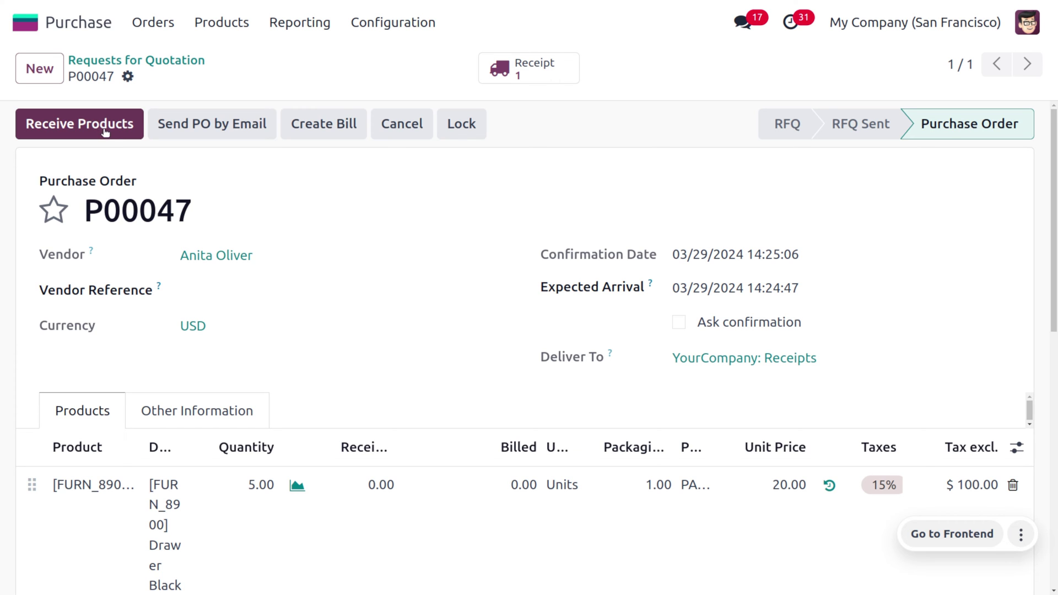
click(104, 130)
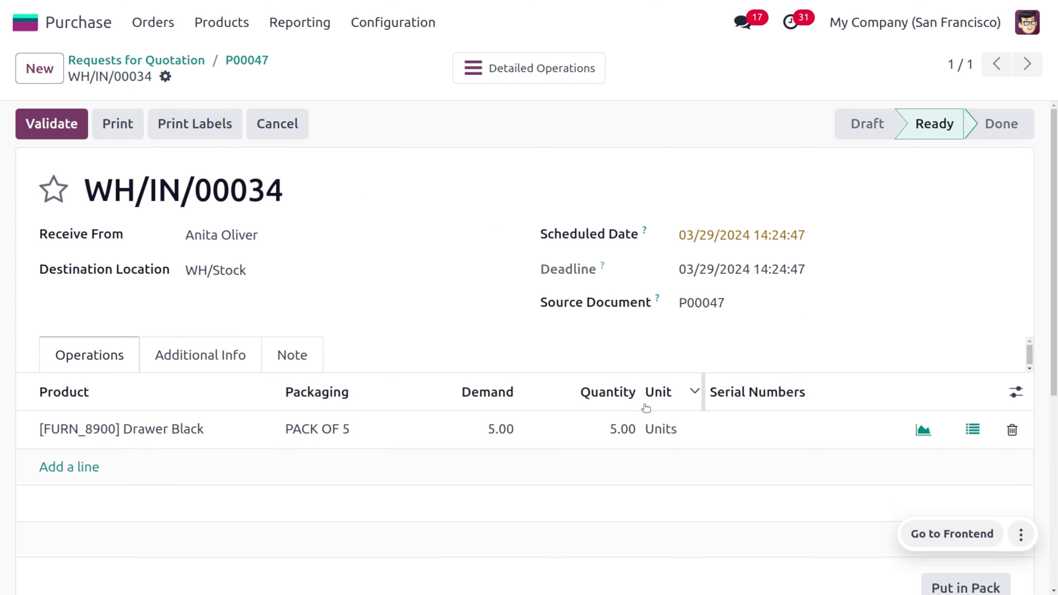
Assign lot LD01 to the 5 received Drawer Black units and validate WH/IN/00034
click(972, 431)
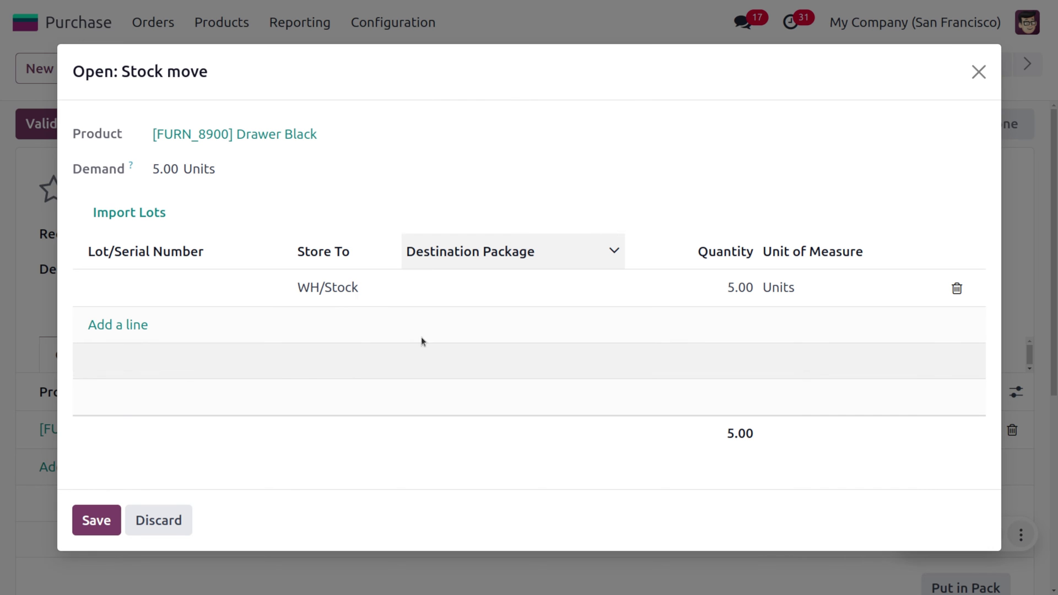
click(175, 296)
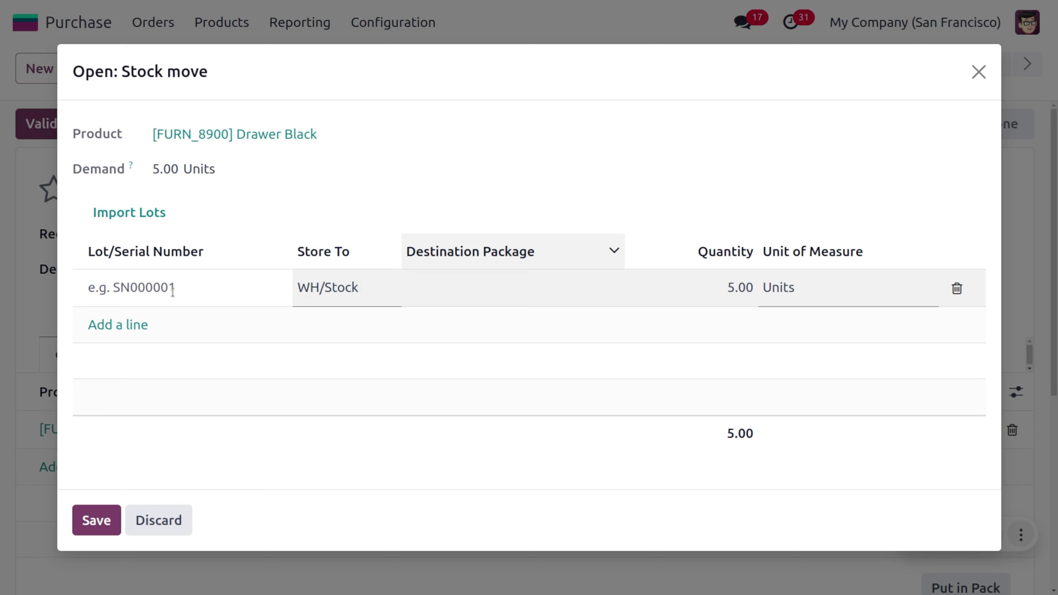
text(LD01)
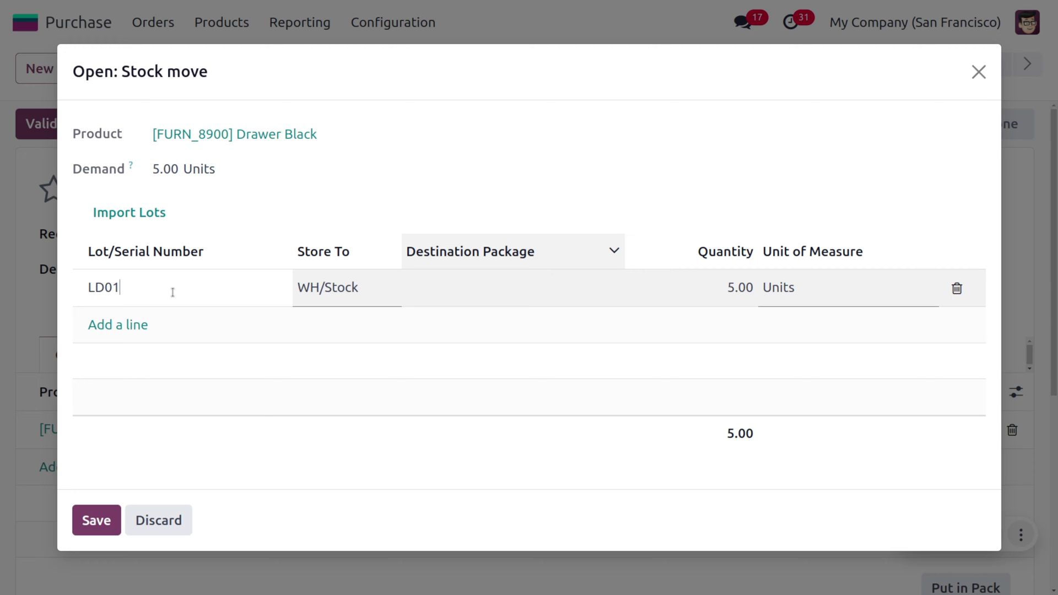
click(96, 518)
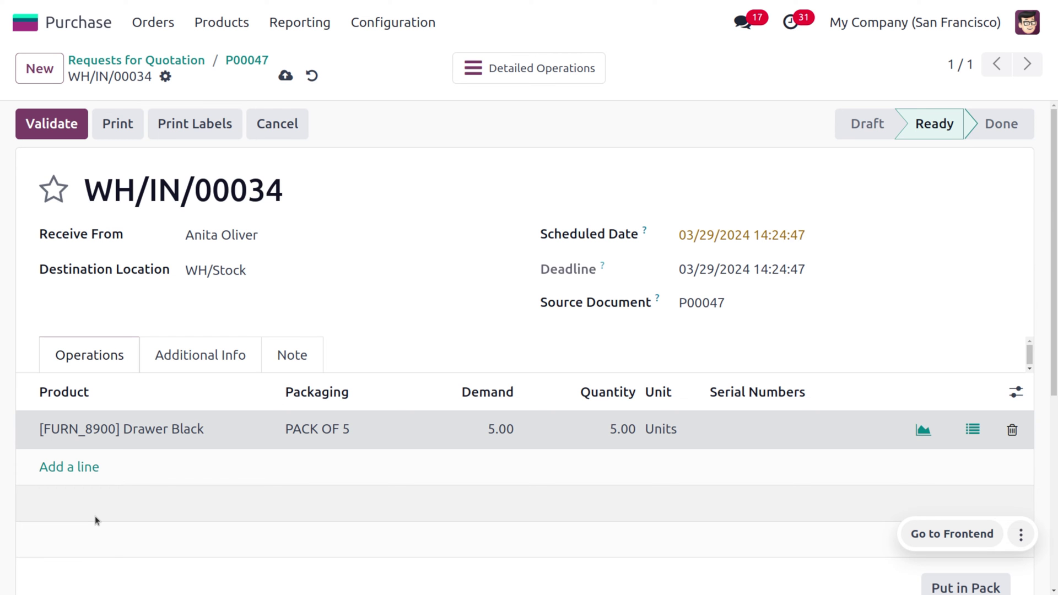
click(80, 119)
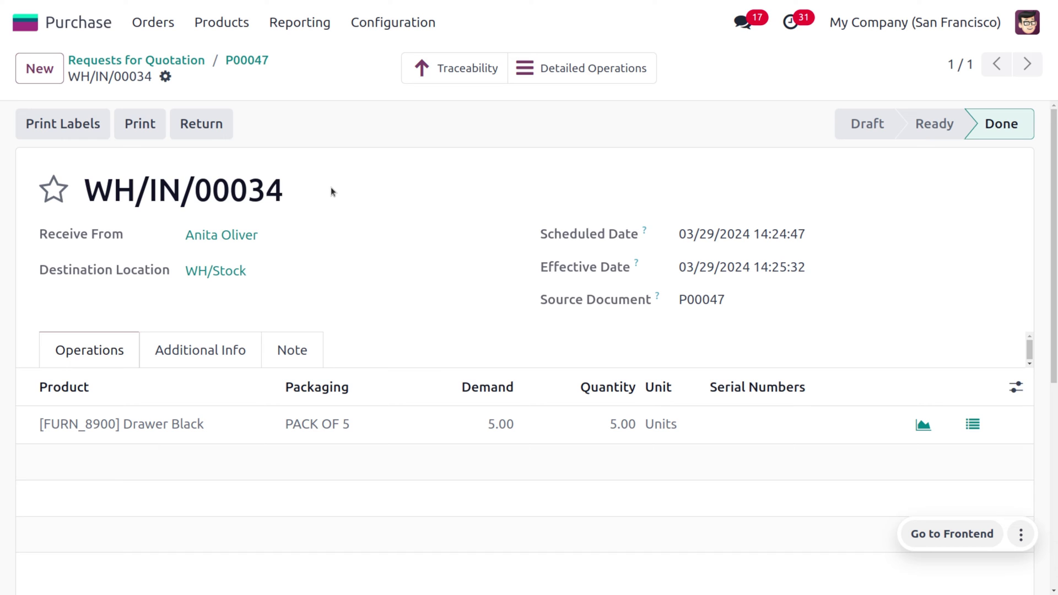
Open the Traceability report for the validated receipt WH/IN/00034
click(467, 67)
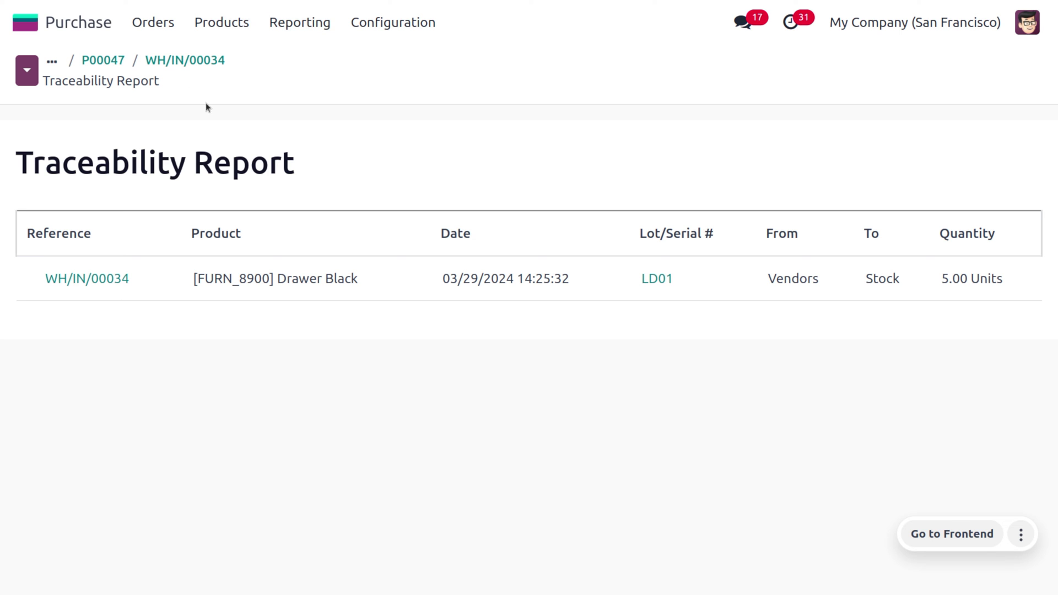
Open the Drawer Black product from the Products list
click(224, 25)
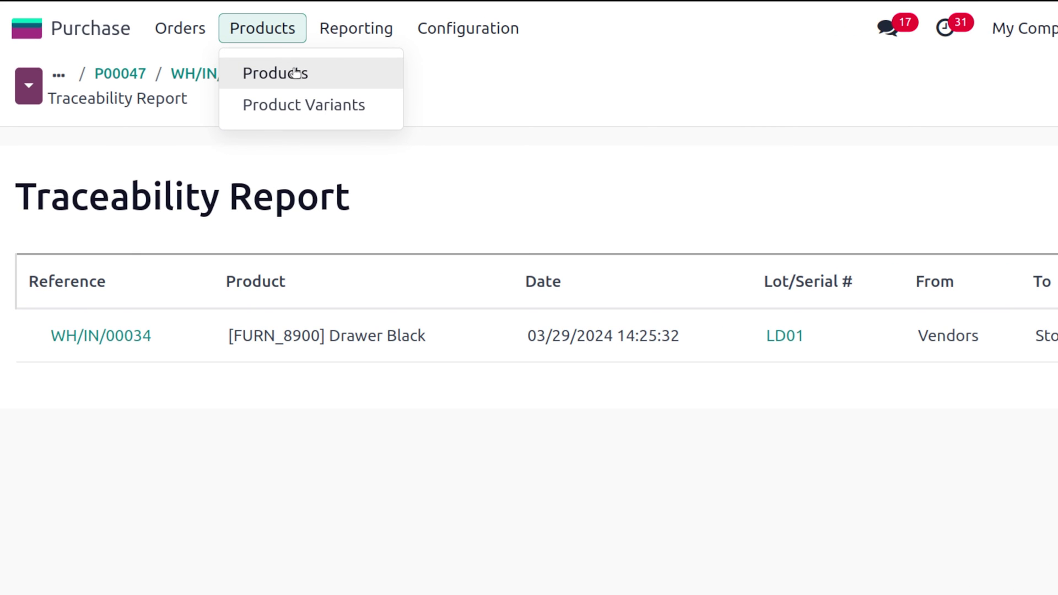
click(248, 58)
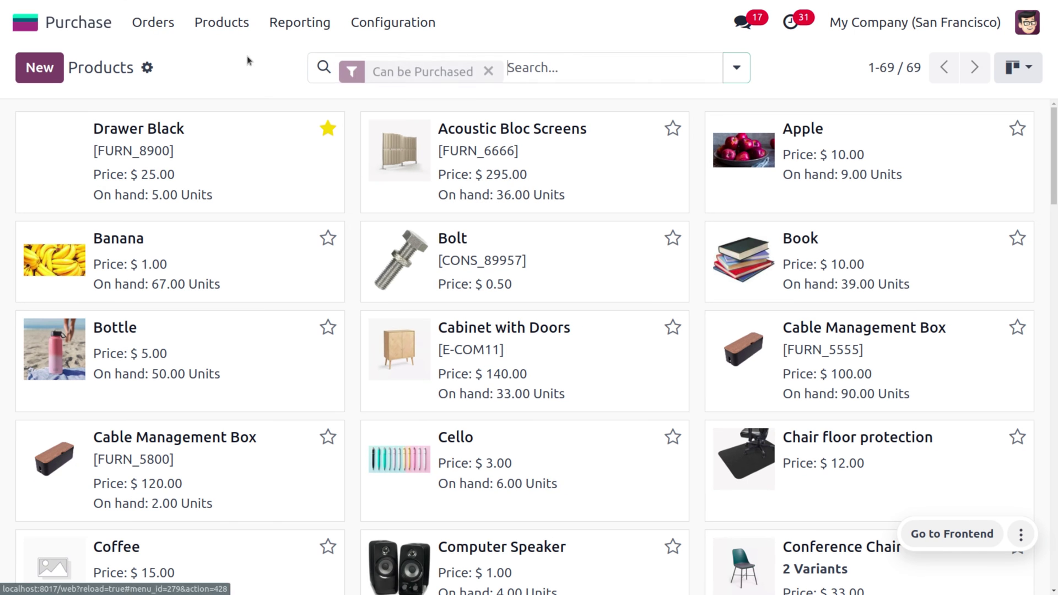
click(272, 150)
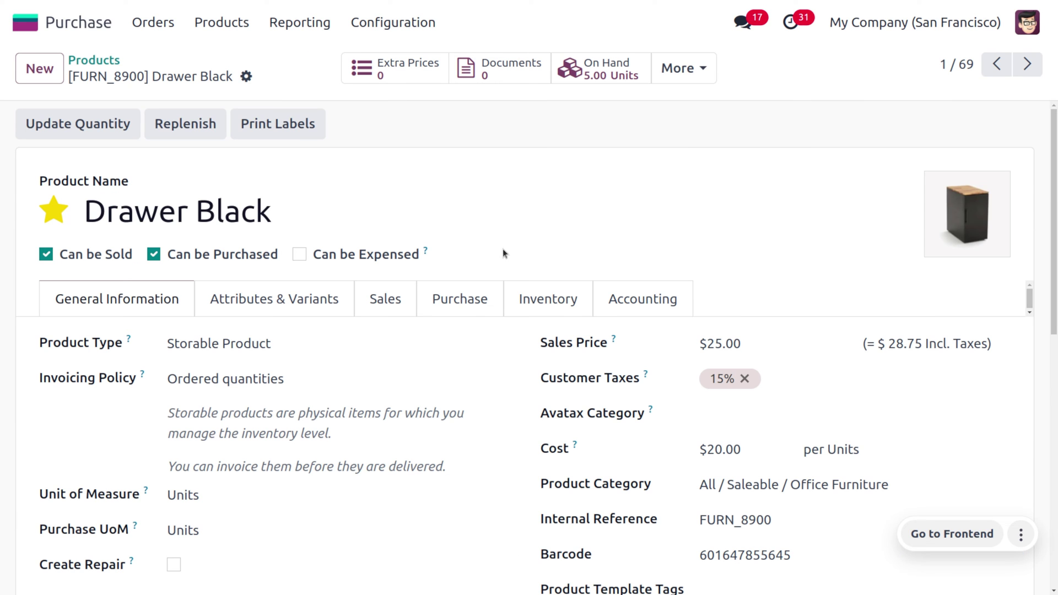
Switch Drawer Black's tracking to unique serial numbers, save, and show its More stock links
click(562, 307)
scroll(437, 455, down, 5)
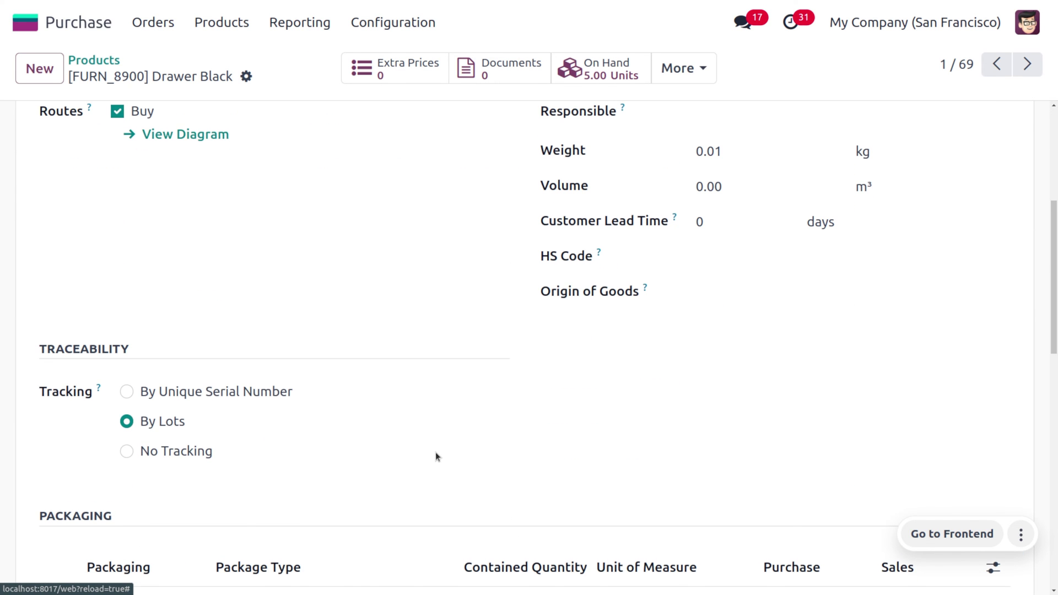
click(127, 393)
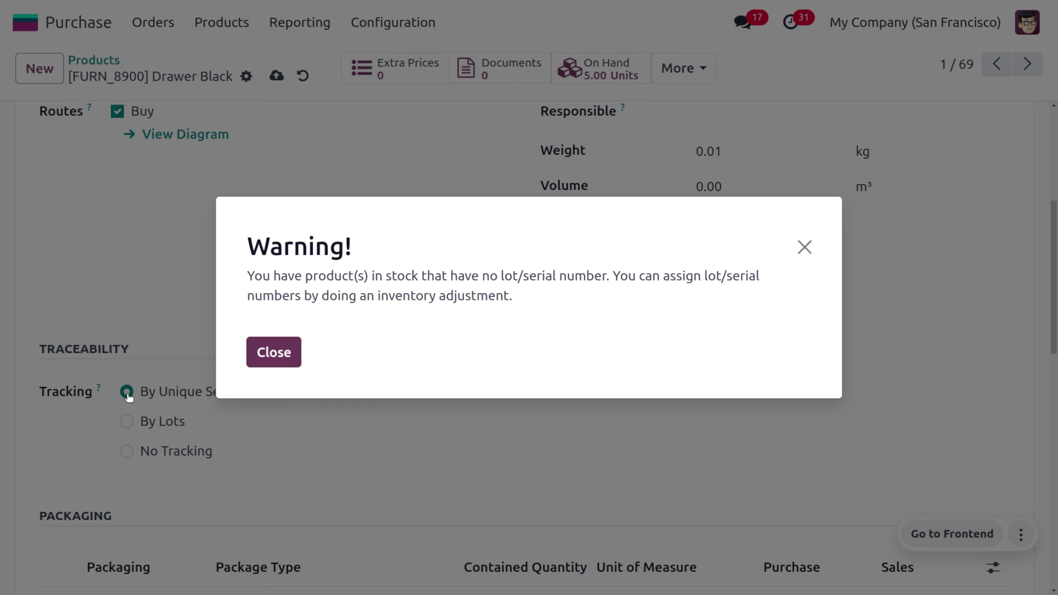
click(270, 351)
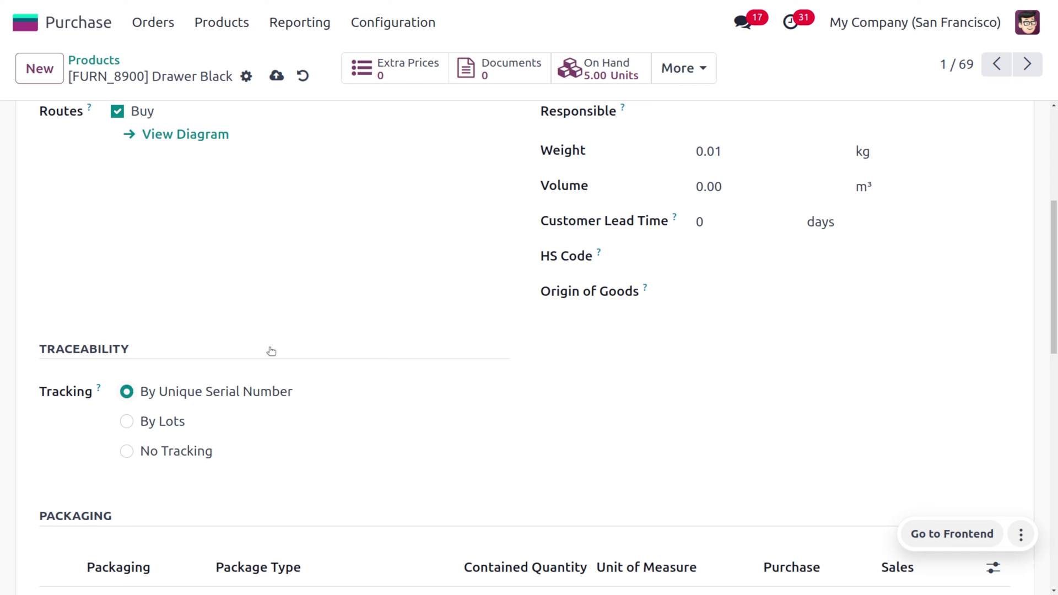
click(276, 76)
scroll(369, 210, up, 5)
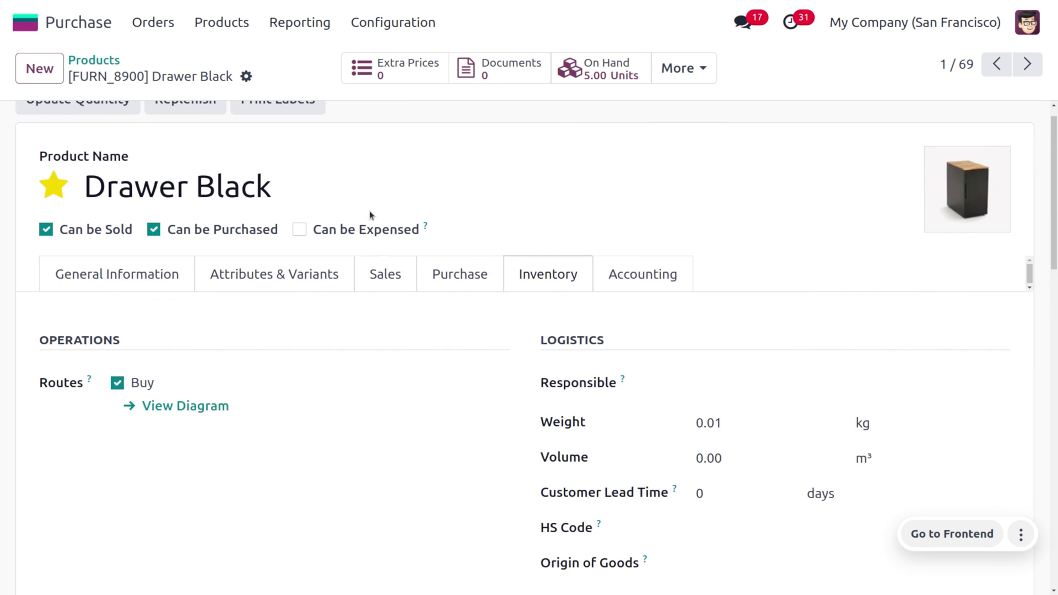
click(673, 83)
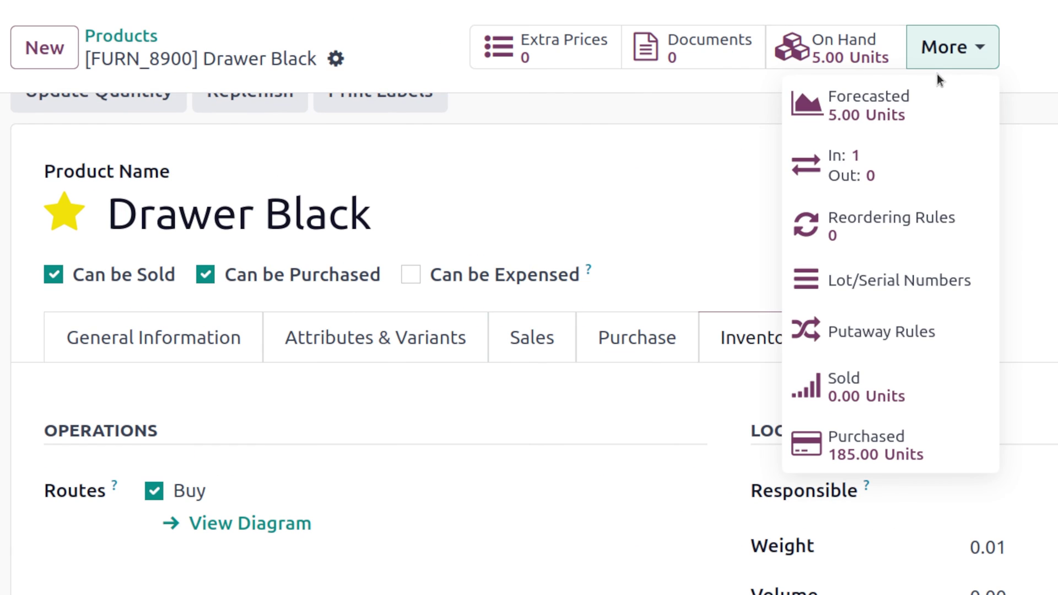
Create and save serial number SD01 in Drawer Black's lot/serial numbers
click(940, 282)
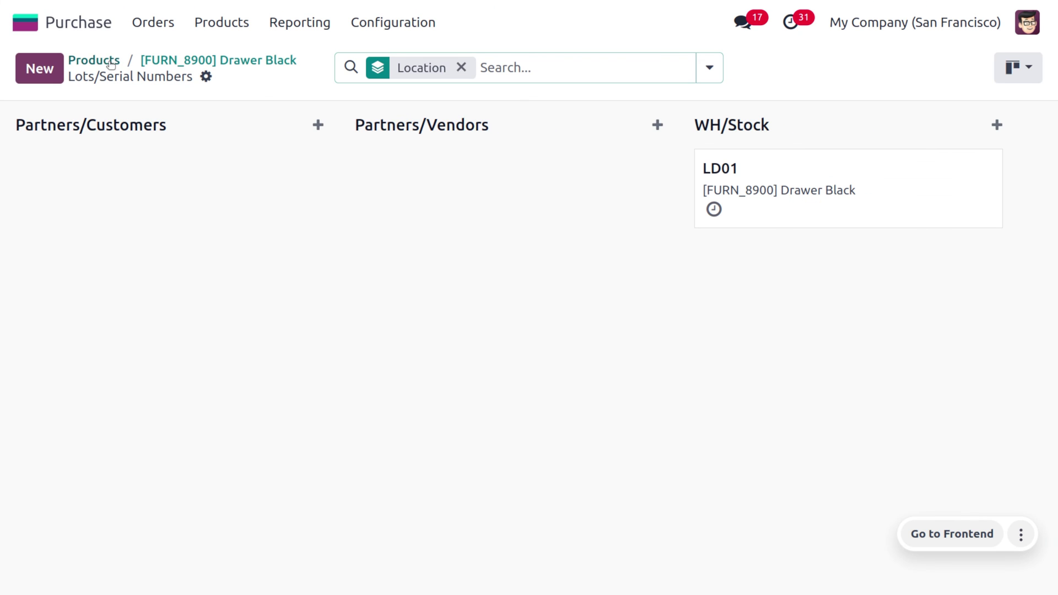
click(46, 65)
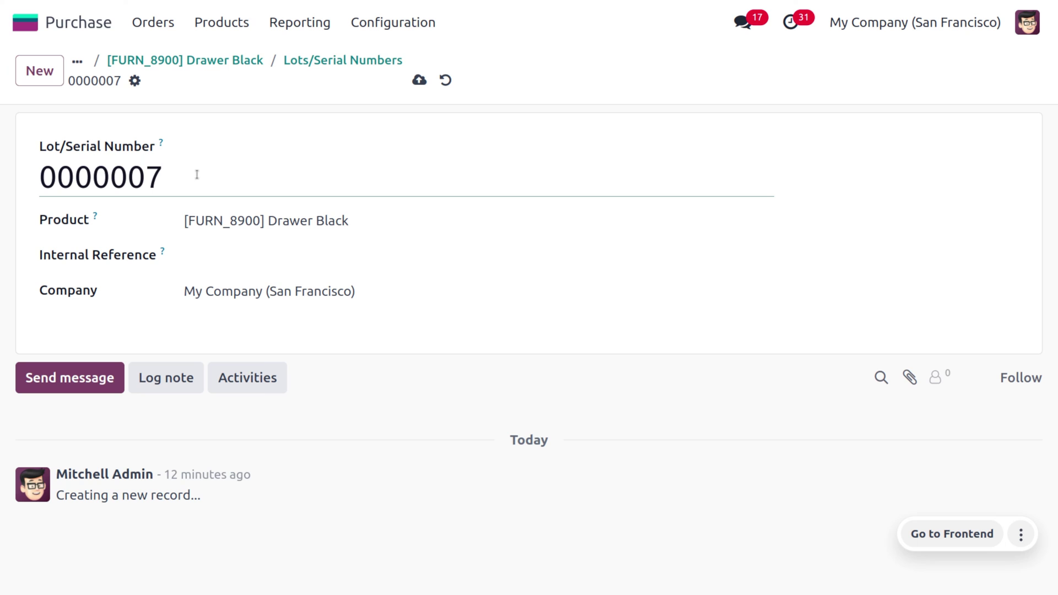
key(BackSpace)
key(BackSpace)
key(BackSpace)
key(BackSpace)
key(BackSpace)
key(BackSpace)
key(BackSpace)
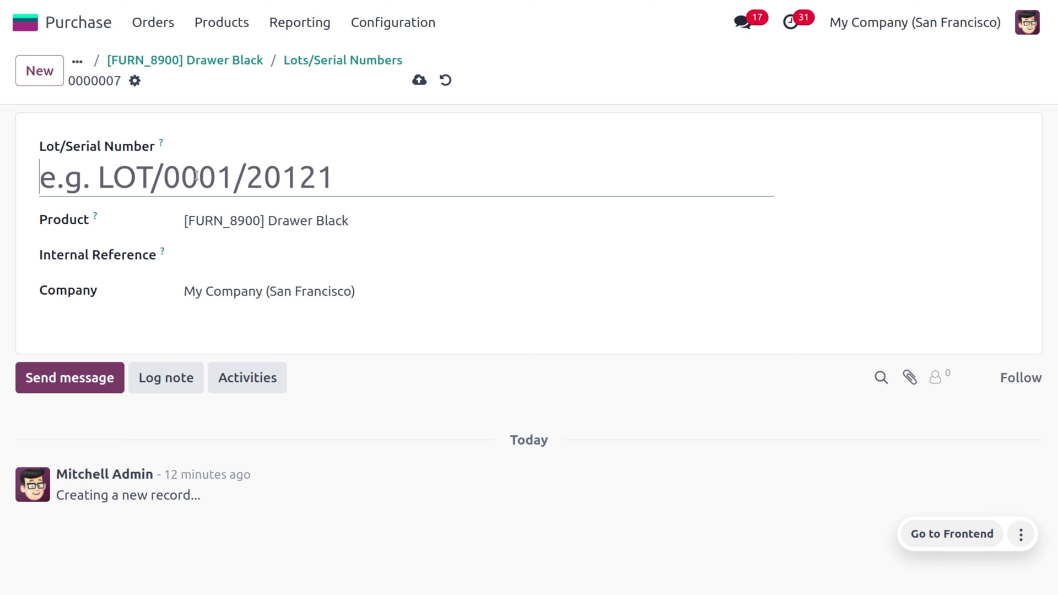
text(SD01)
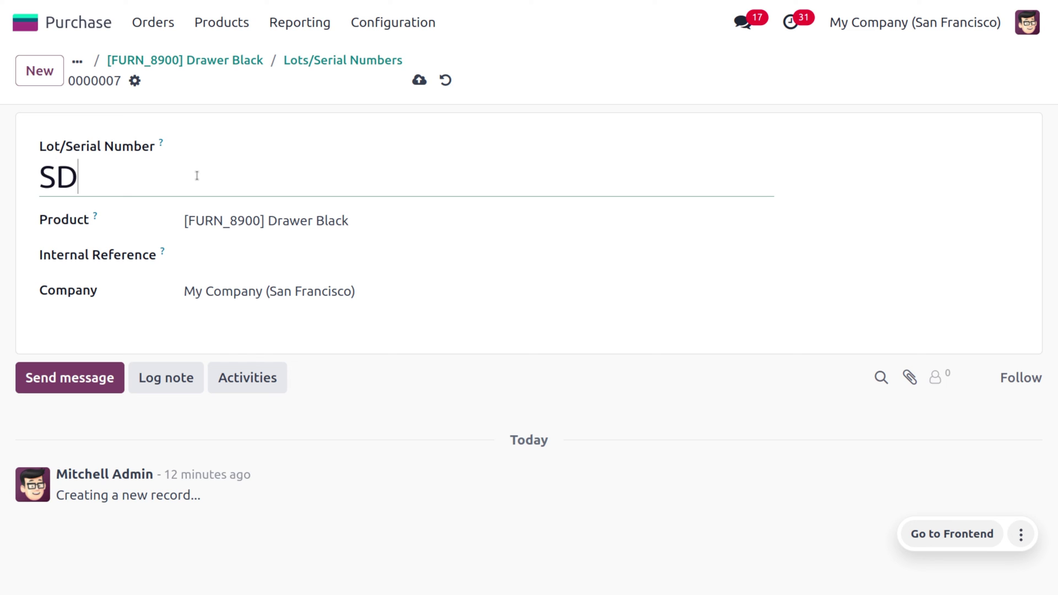
click(421, 82)
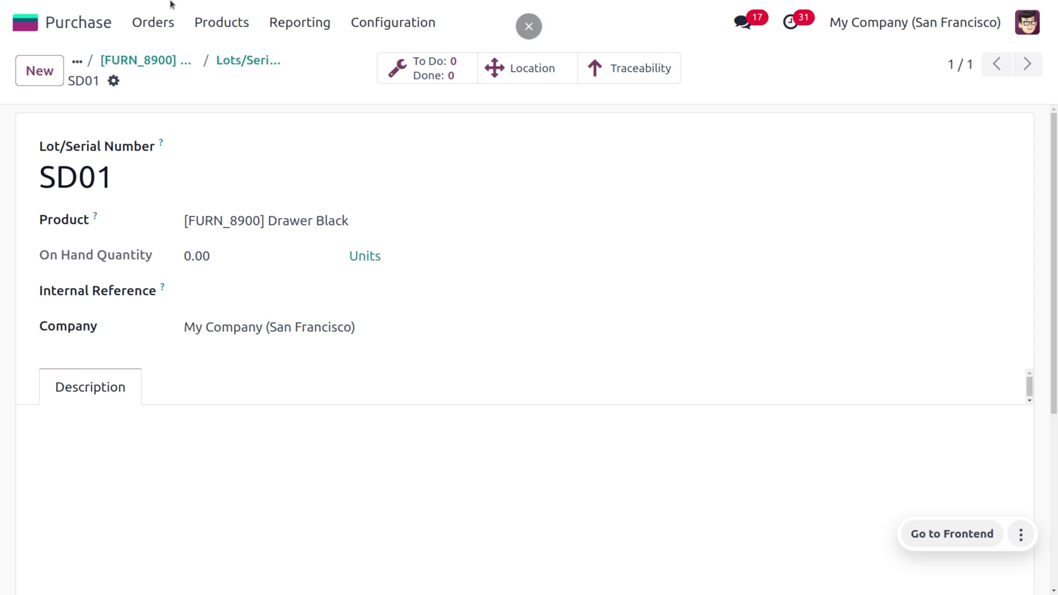
Start a new Sales quotation with Deco Addict as the customer
click(22, 25)
text(SA)
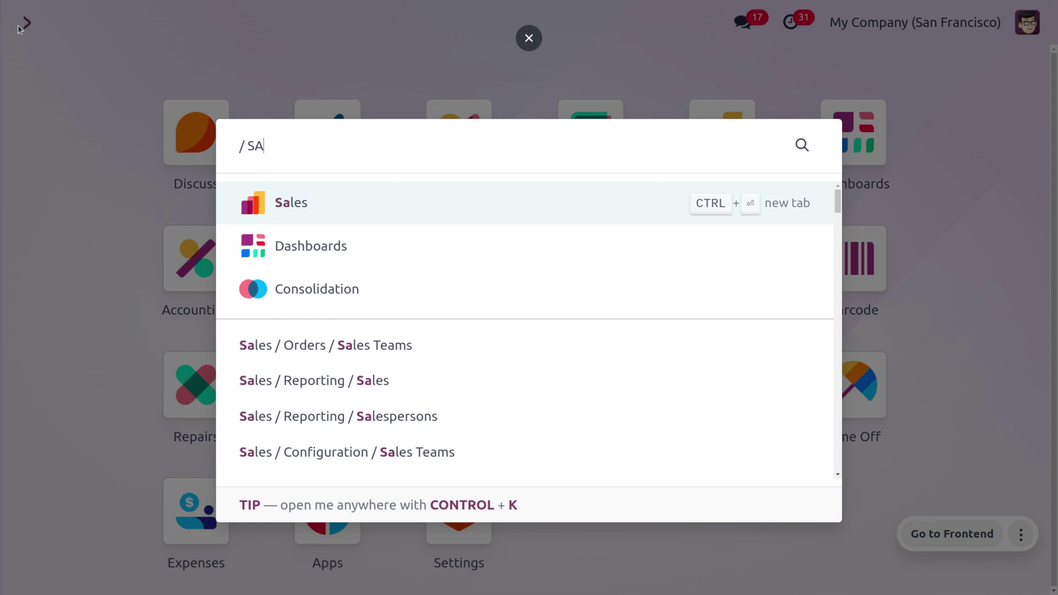
key(Return)
click(40, 68)
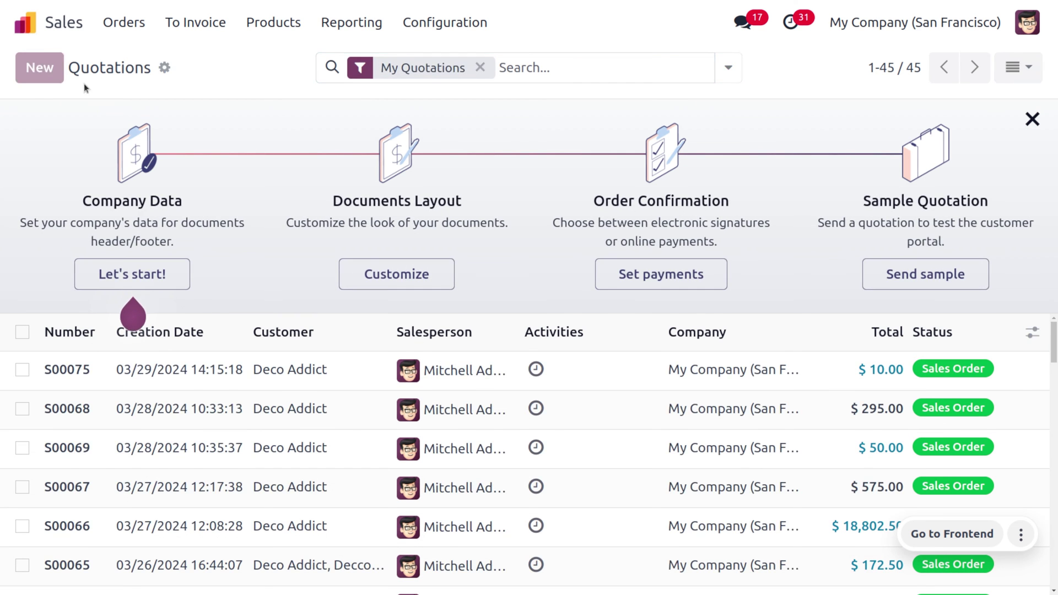
click(279, 232)
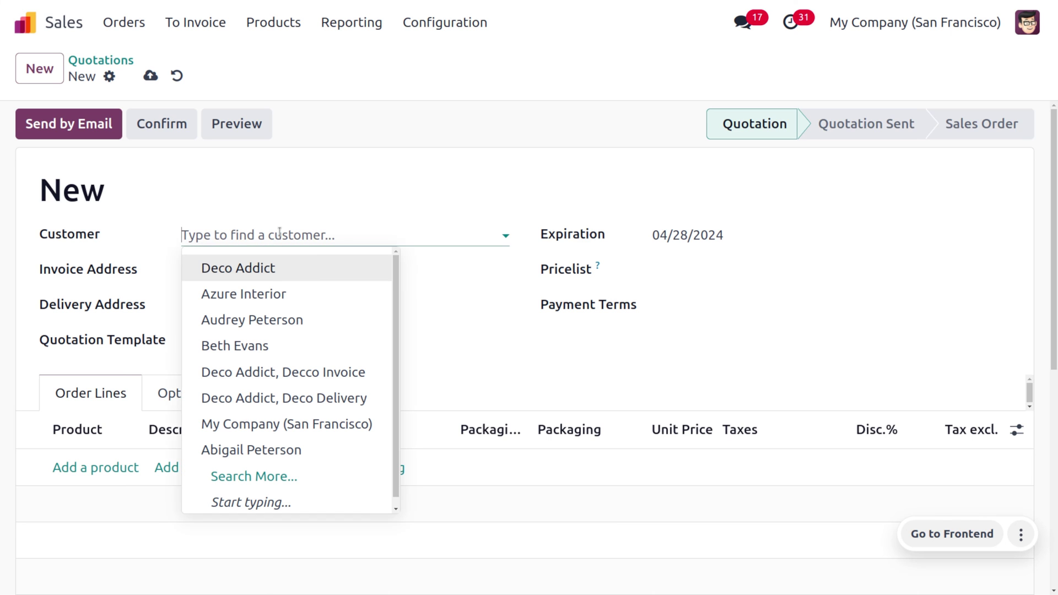
click(275, 277)
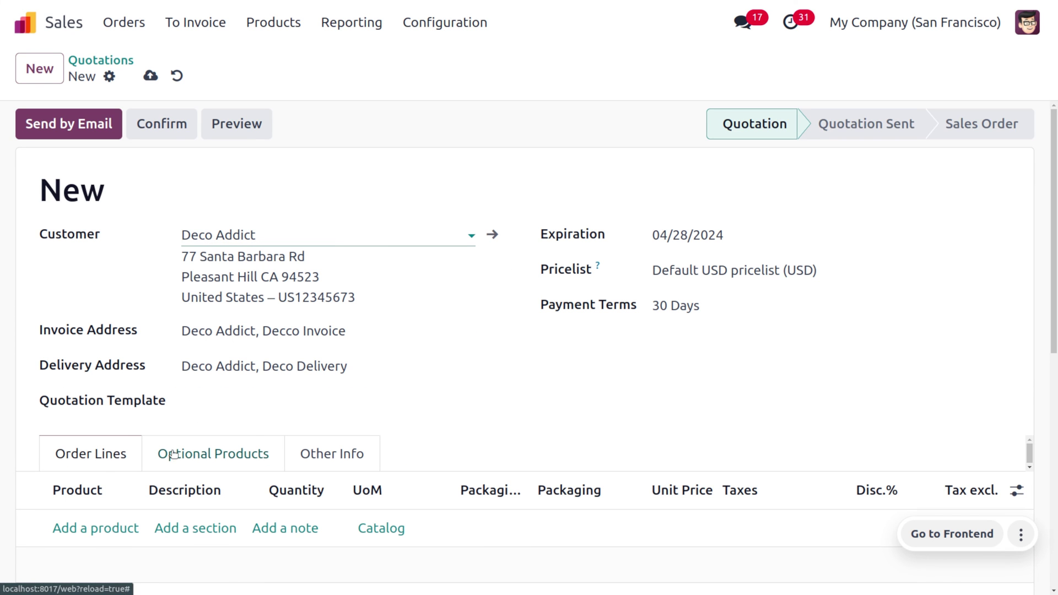
Add a Drawer Black line, save, and confirm the quotation as order S00076
click(97, 530)
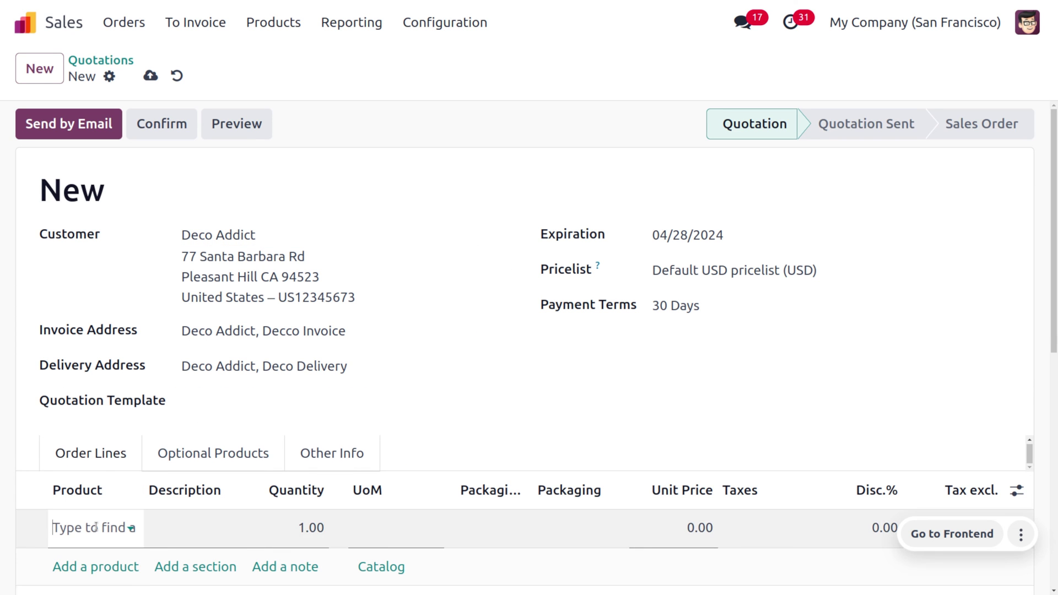
click(154, 282)
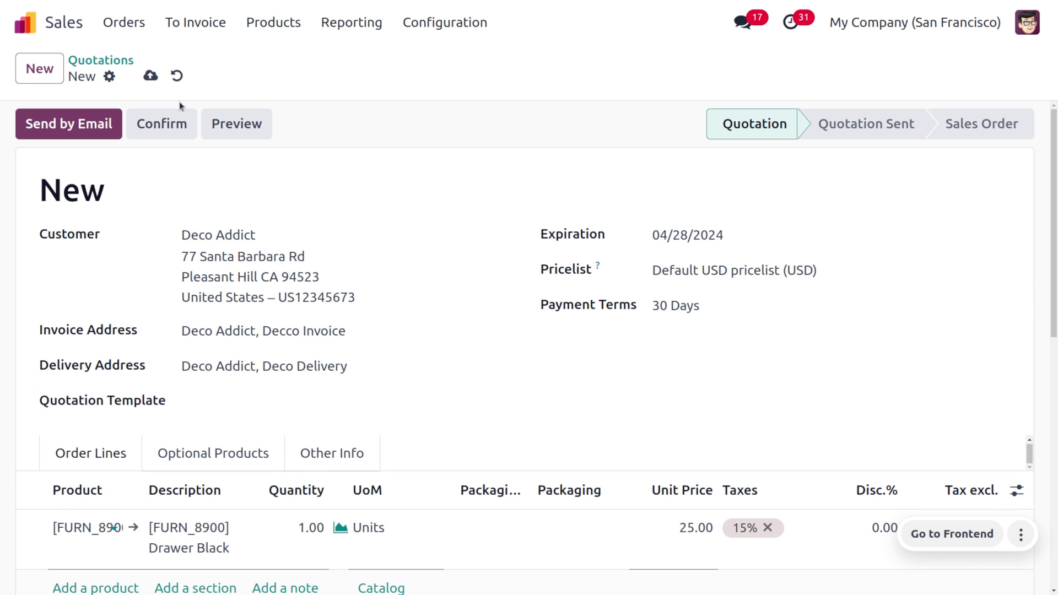
click(158, 82)
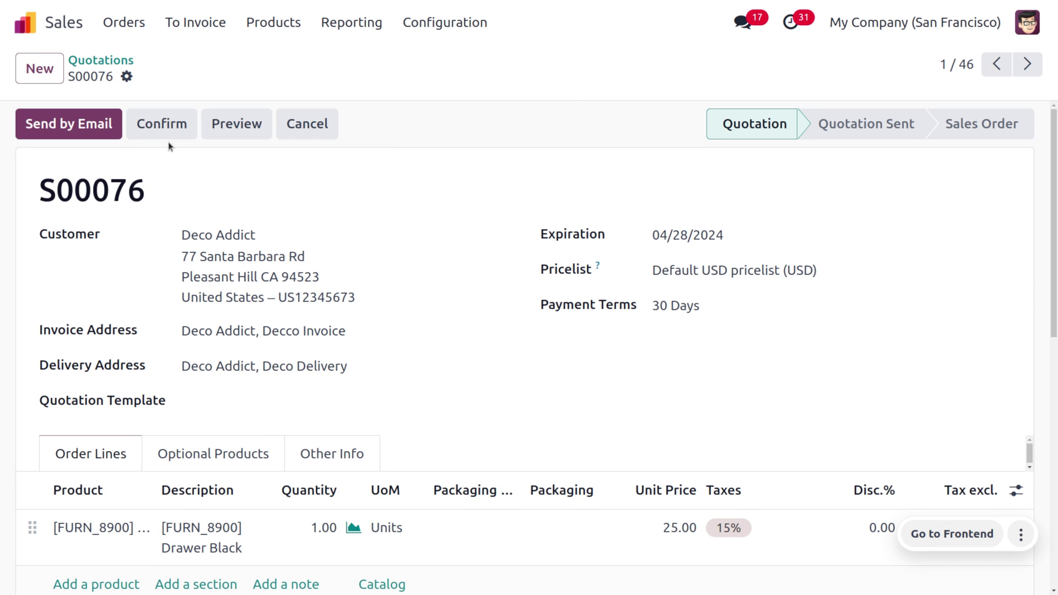
click(155, 132)
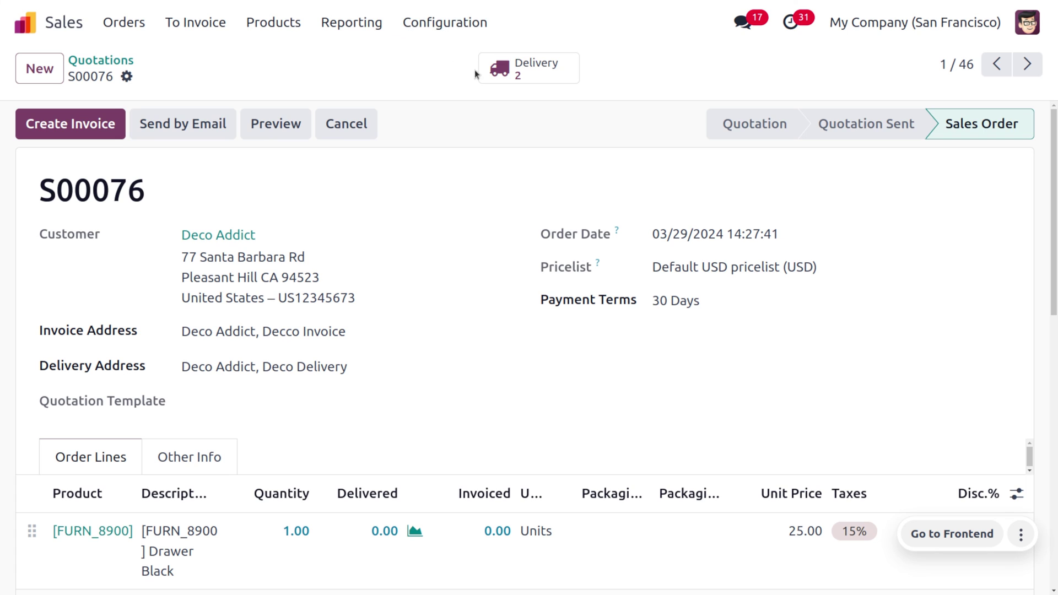
On pick WH/PICK/00013, replace serial LD01 with SD01 on the Drawer Black line
click(528, 72)
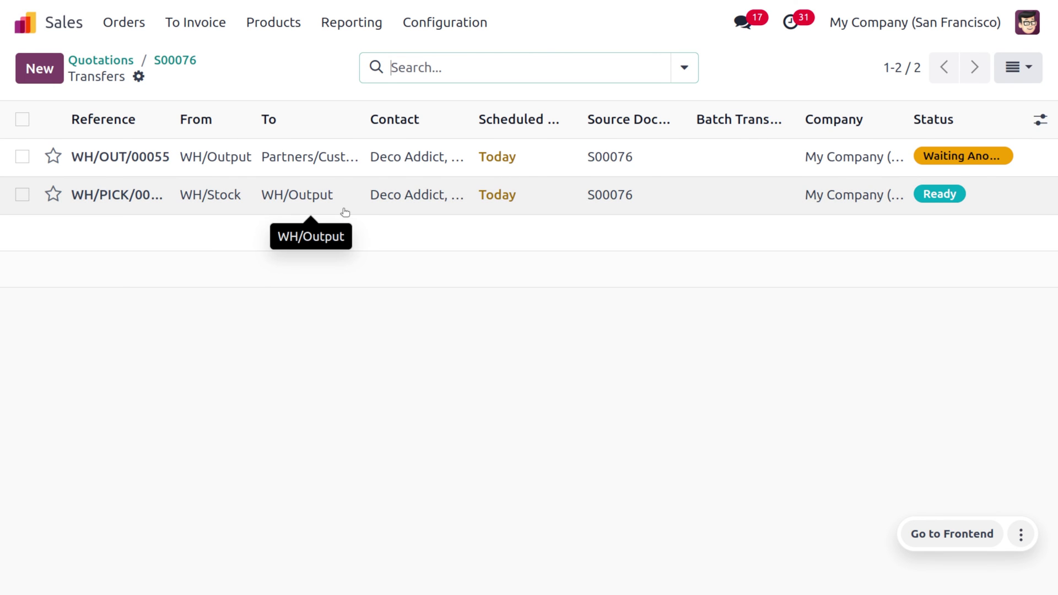
click(344, 211)
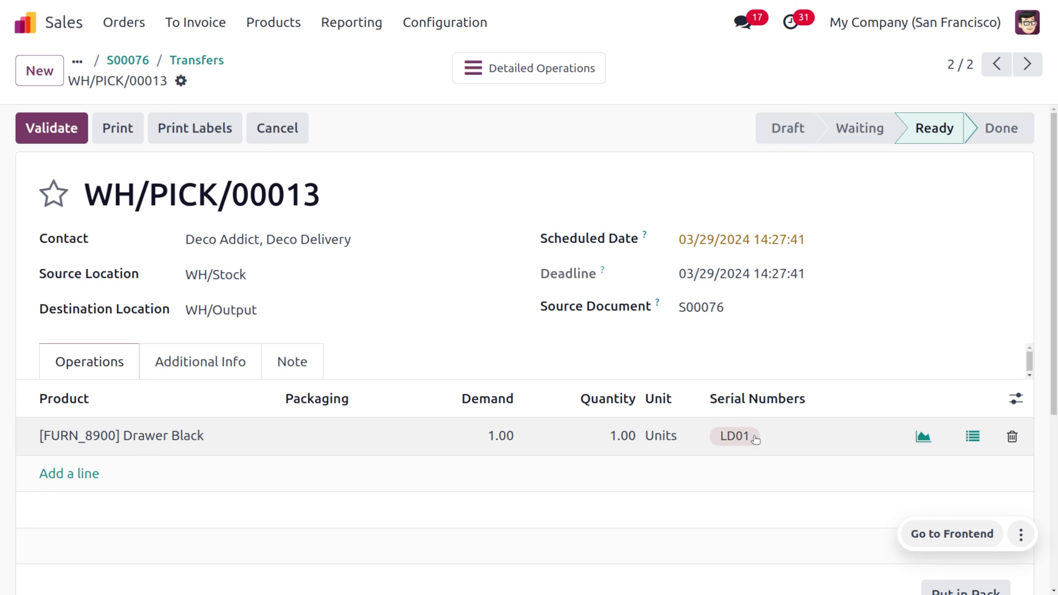
click(755, 438)
click(759, 435)
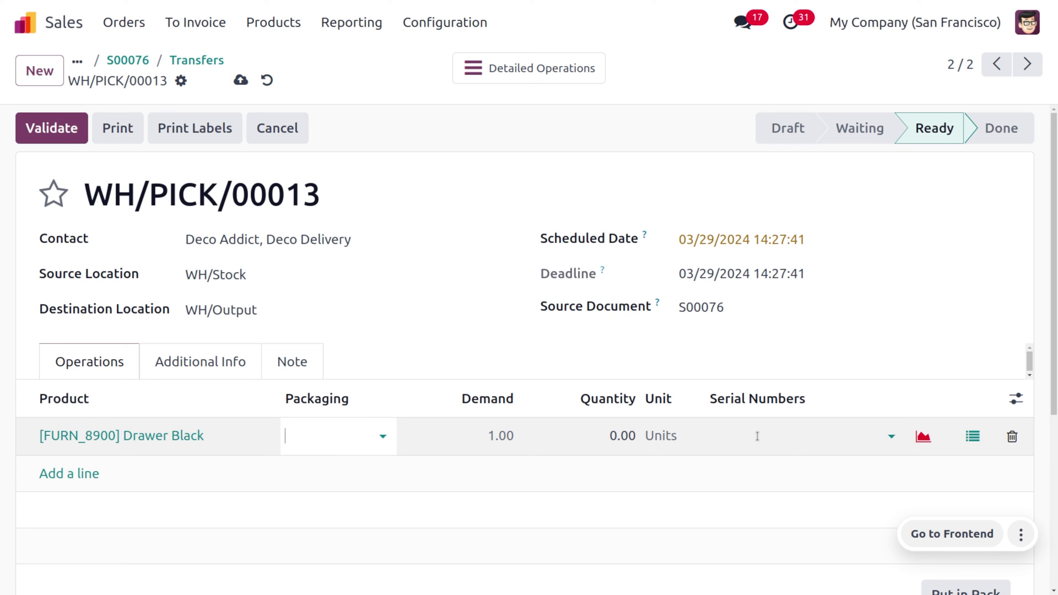
click(757, 436)
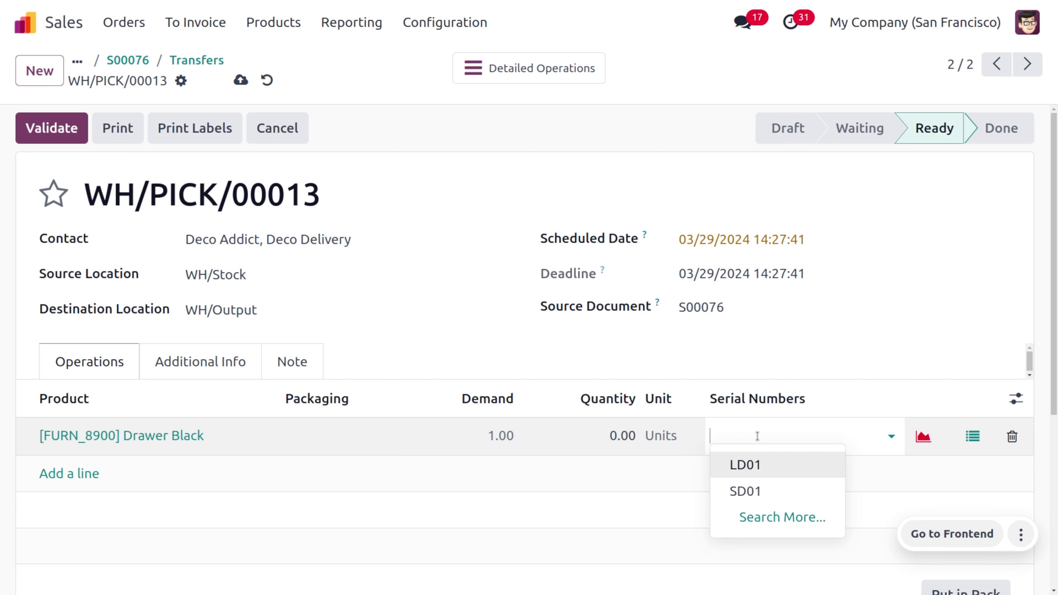
click(777, 500)
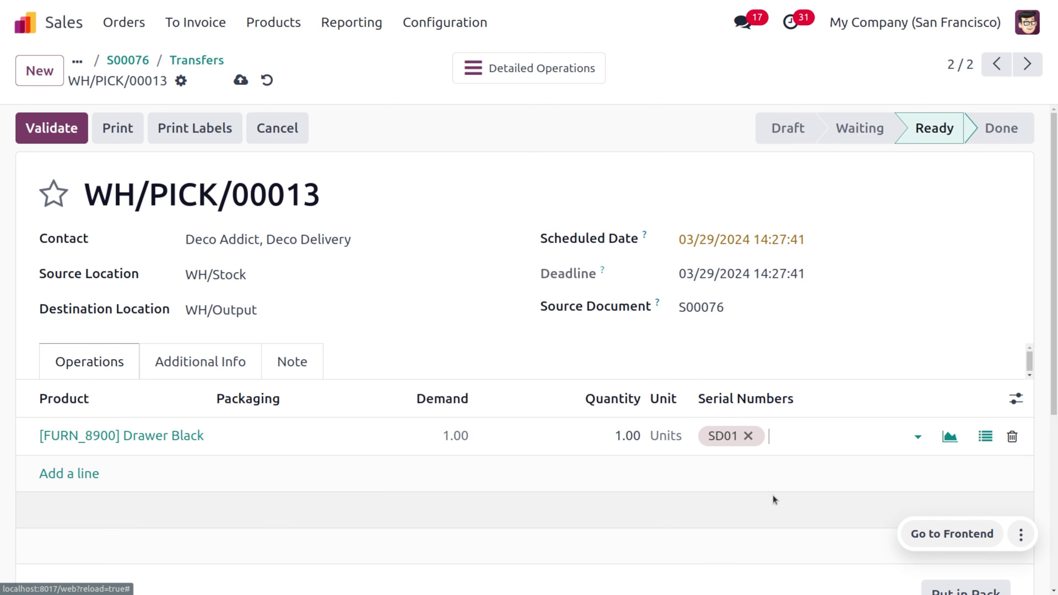
Save and validate the pick, then return to S00076's transfers list
click(240, 80)
click(71, 118)
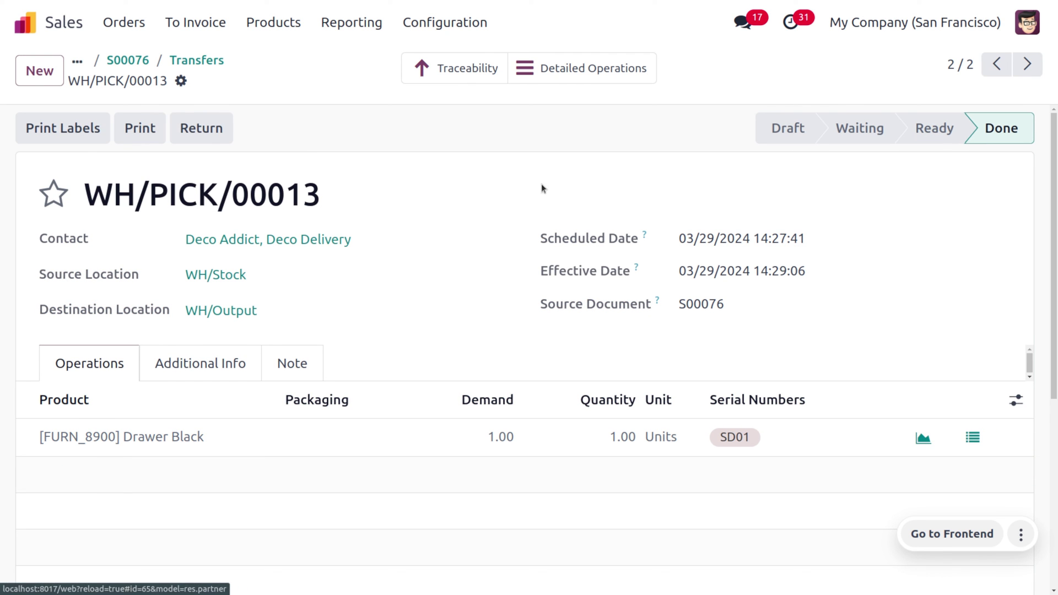
click(193, 63)
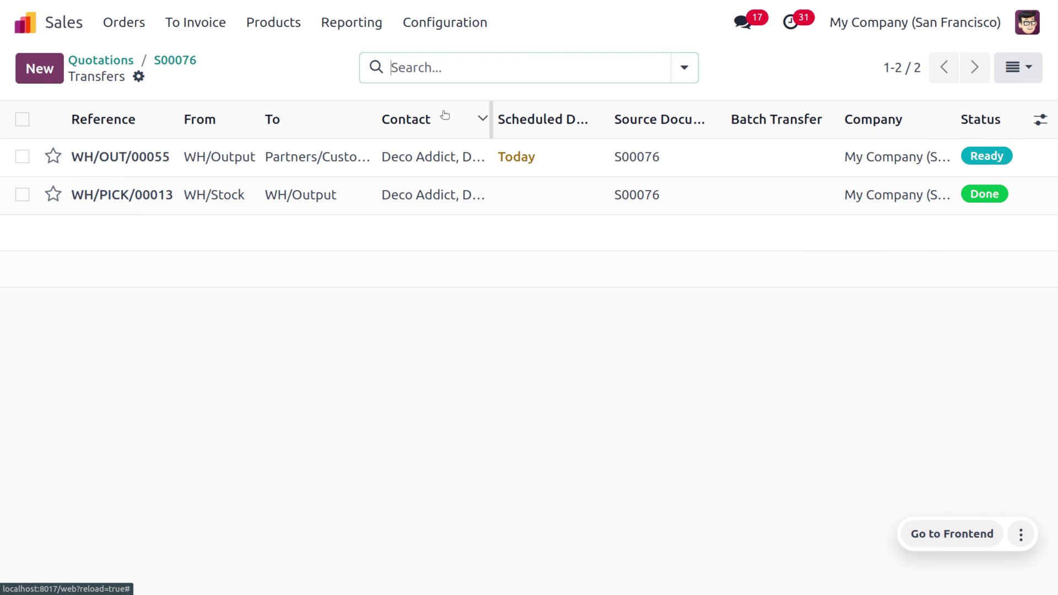
Validate delivery WH/OUT/00055 of the Drawer Black with serial SD01
click(618, 171)
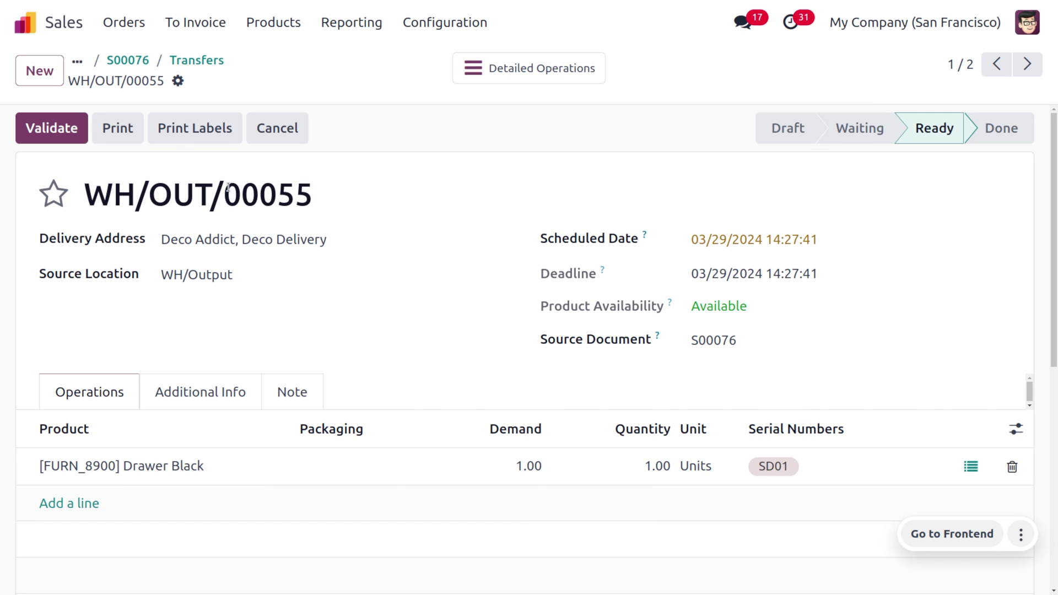
click(51, 129)
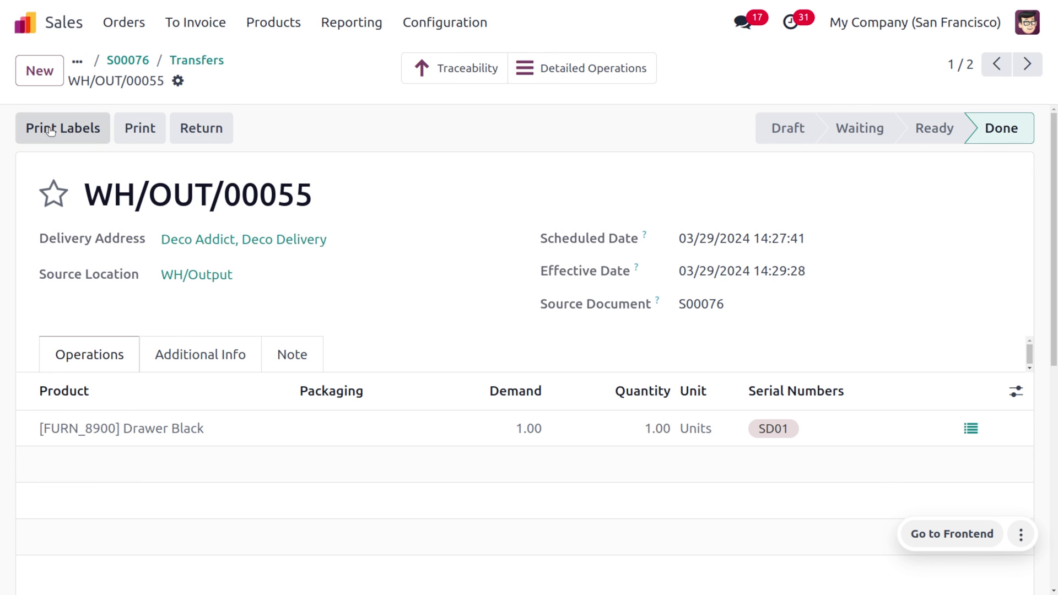